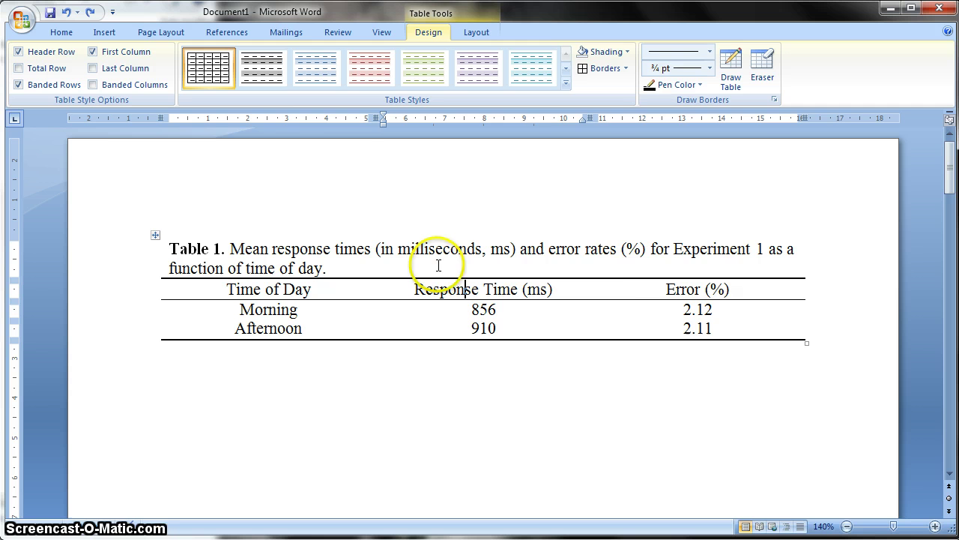
Review the example Table 1's caption and rows, and put the cursor on the empty line below it.
{"action": "left_click_drag", "start_coordinate": [950, 171], "coordinate": [950, 343]}
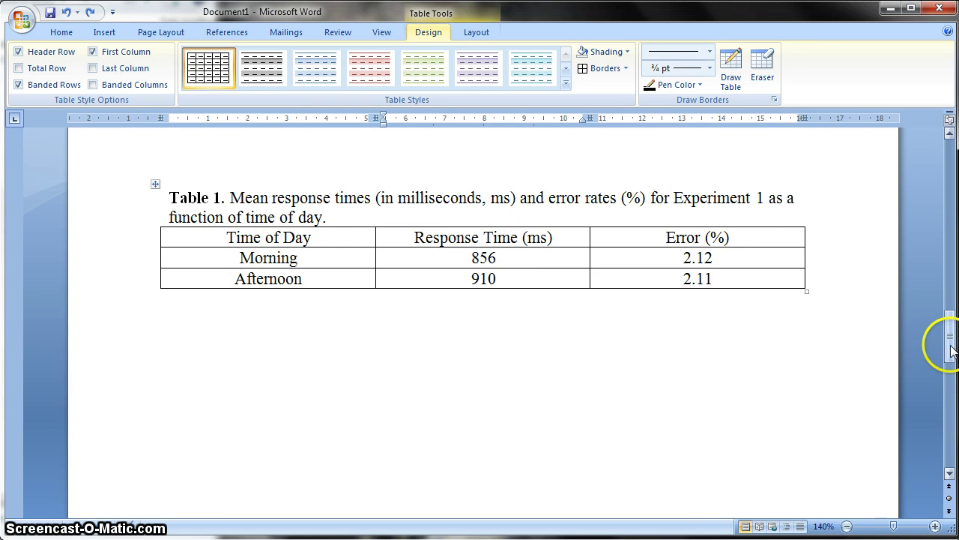
{"action": "left_click_drag", "start_coordinate": [950, 349], "coordinate": [945, 177]}
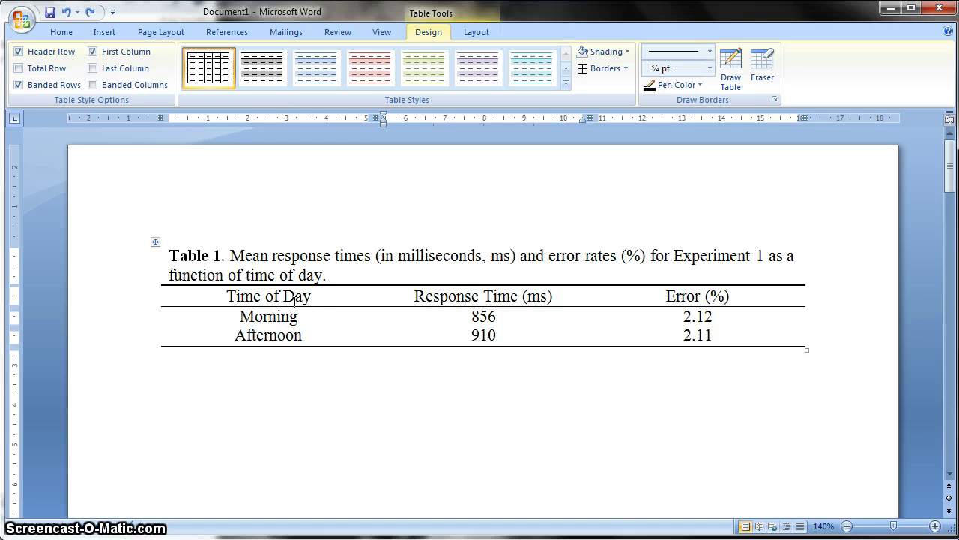
{"action": "left_click", "coordinate": [362, 346]}
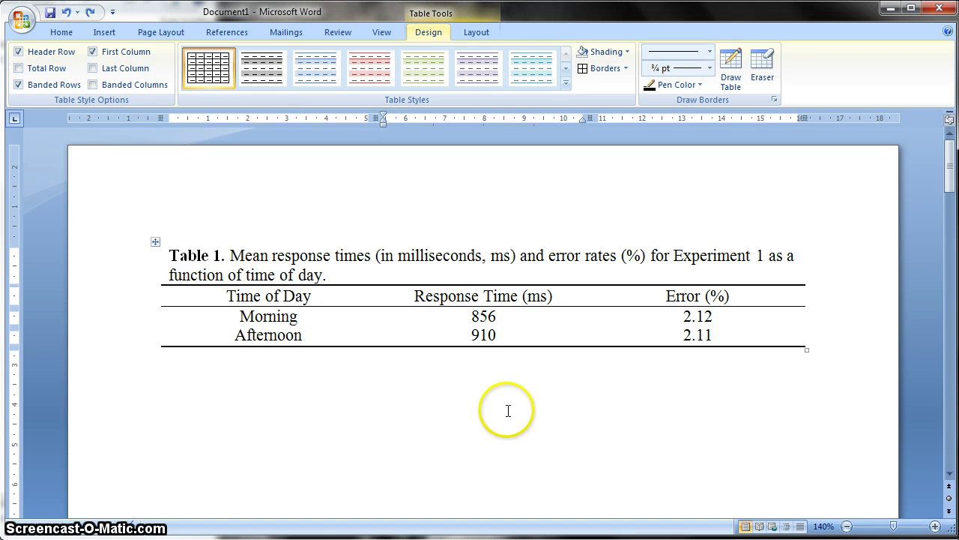
{"action": "left_click", "coordinate": [537, 402]}
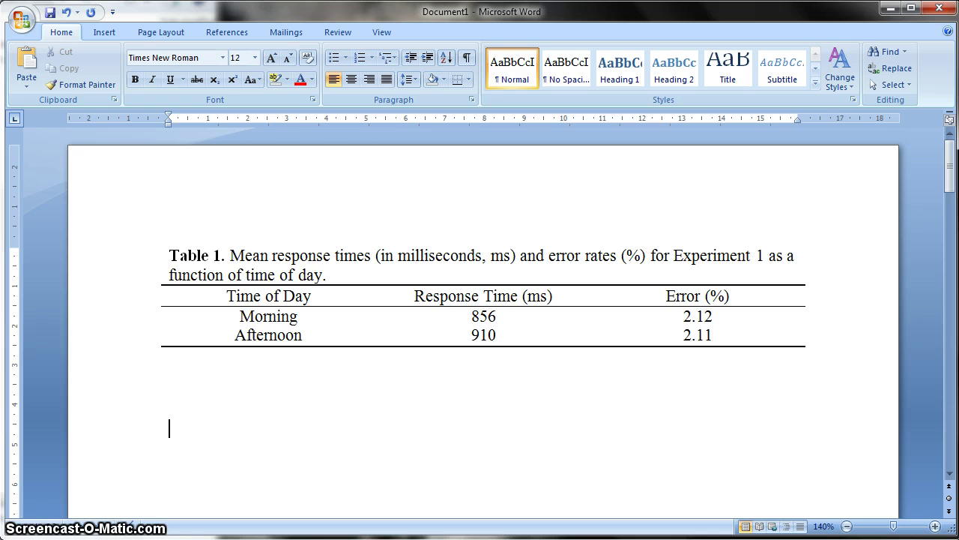
{"action": "left_click_drag", "start_coordinate": [952, 161], "coordinate": [952, 181]}
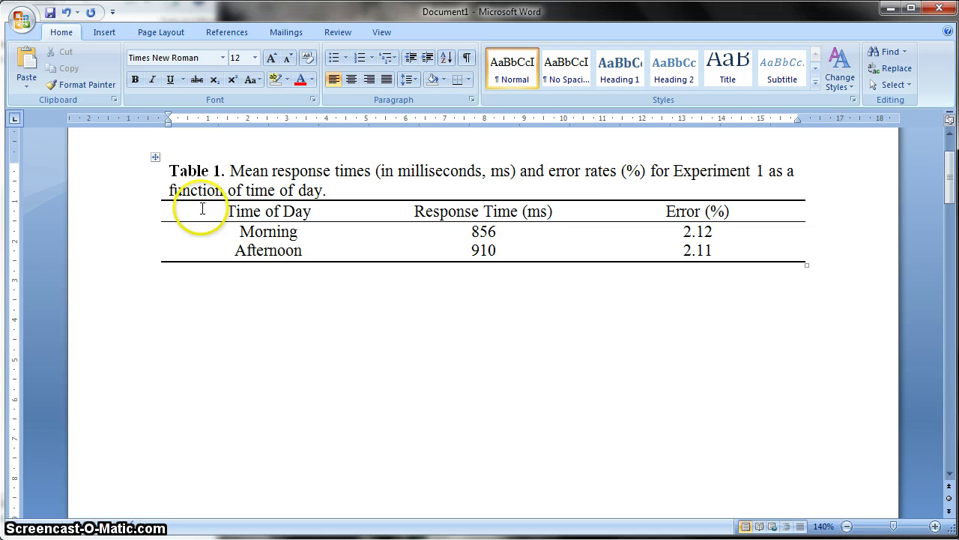
{"action": "left_click_drag", "start_coordinate": [179, 212], "coordinate": [674, 210]}
{"action": "left_click_drag", "start_coordinate": [274, 234], "coordinate": [709, 229]}
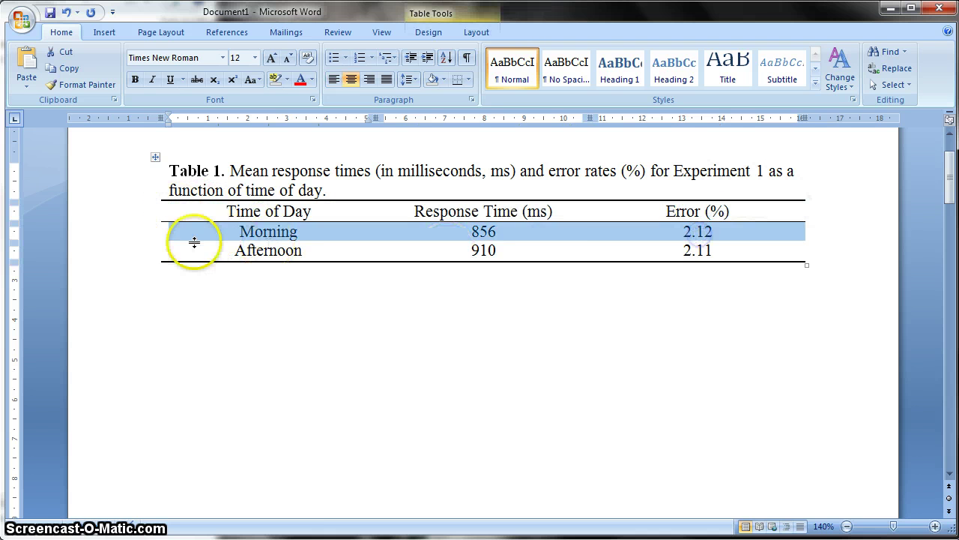
{"action": "left_click_drag", "start_coordinate": [193, 248], "coordinate": [723, 255]}
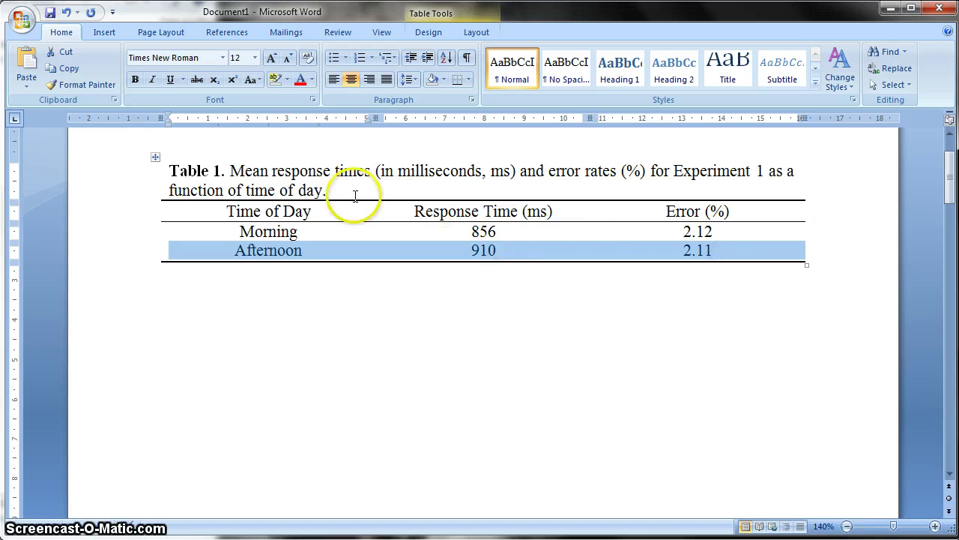
{"action": "left_click_drag", "start_coordinate": [330, 190], "coordinate": [170, 172]}
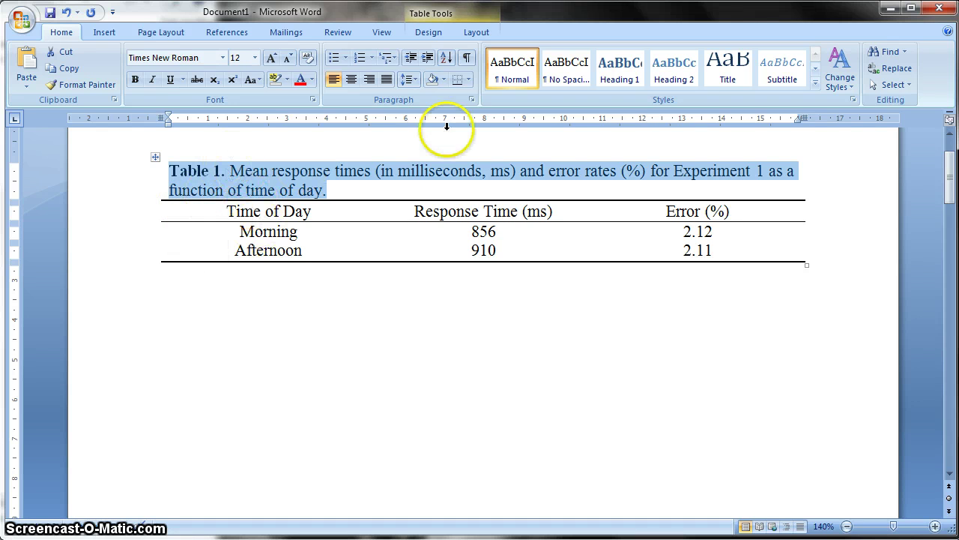
{"action": "left_click", "coordinate": [224, 315]}
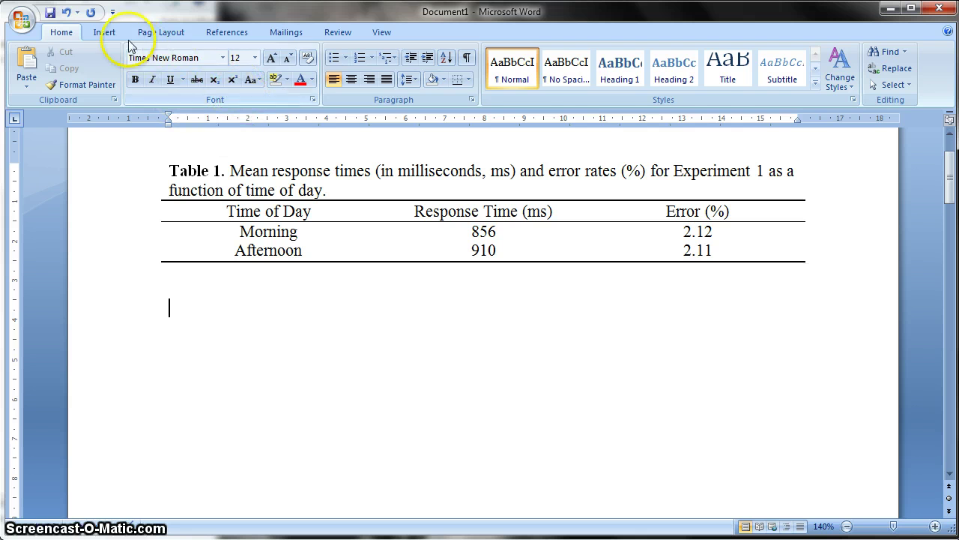
Insert an empty 3-column by 4-row table from the Insert tab's Table grid.
{"action": "left_click", "coordinate": [104, 33]}
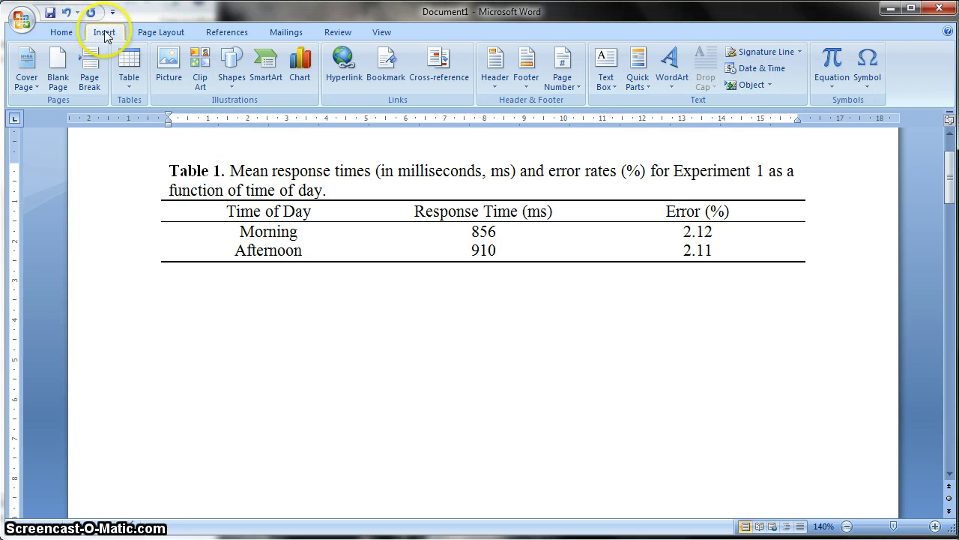
{"action": "left_click", "coordinate": [126, 83]}
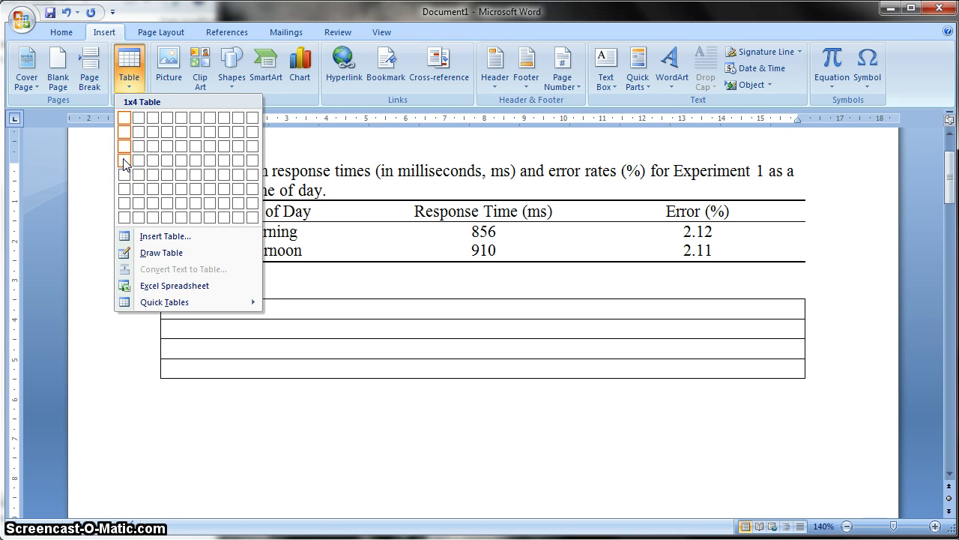
{"action": "left_click", "coordinate": [152, 164]}
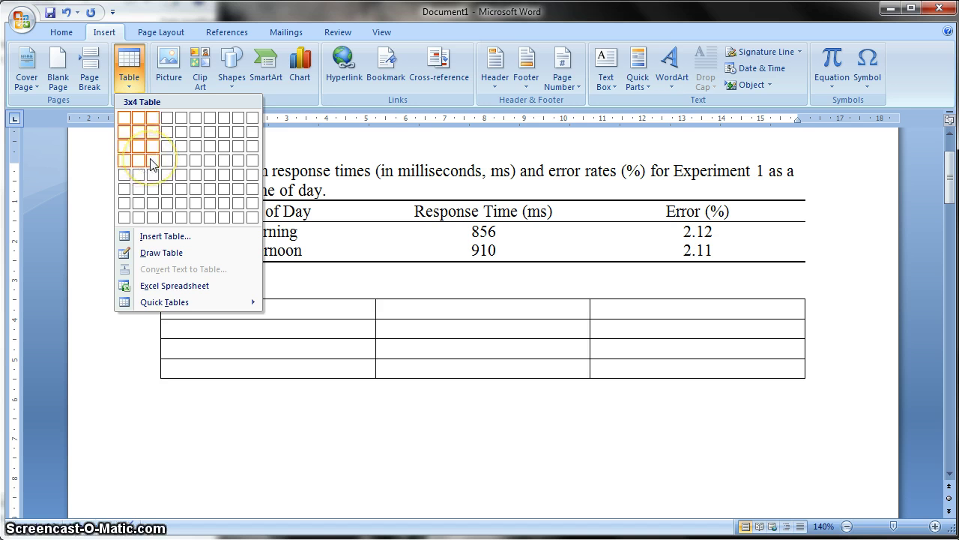
{"action": "left_click", "coordinate": [152, 163]}
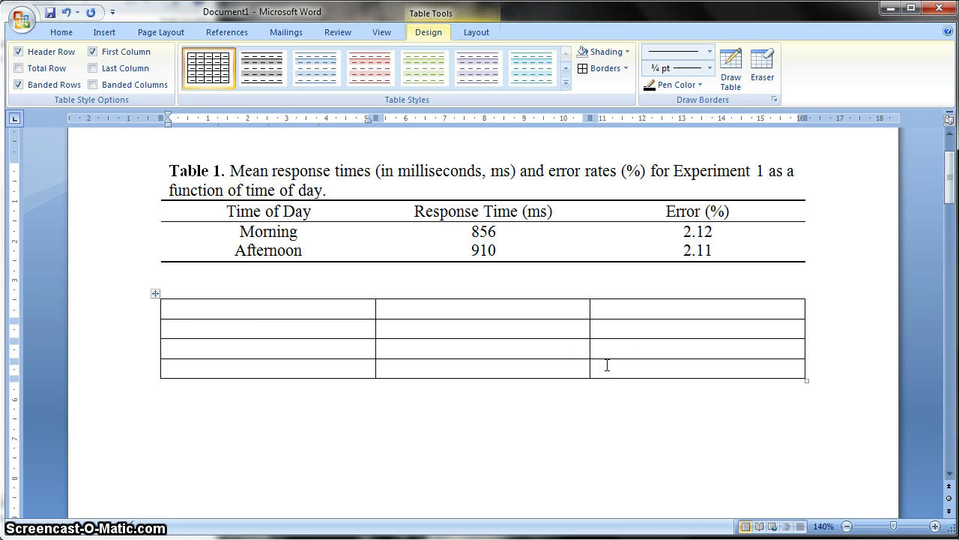
Apply Center alignment to all cells of the new 3 x 4 table.
{"action": "left_click", "coordinate": [61, 32]}
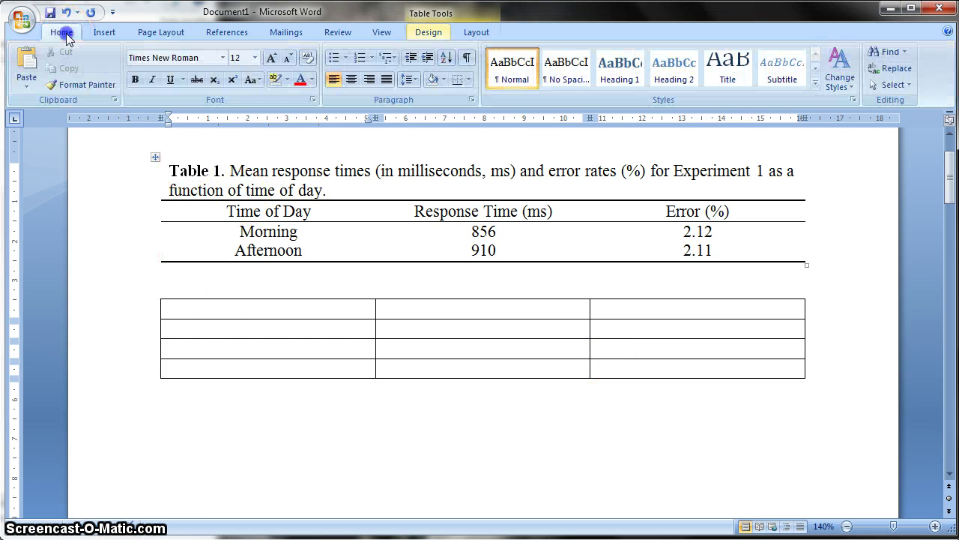
{"action": "left_click_drag", "start_coordinate": [210, 308], "coordinate": [697, 368]}
{"action": "left_click", "coordinate": [350, 81]}
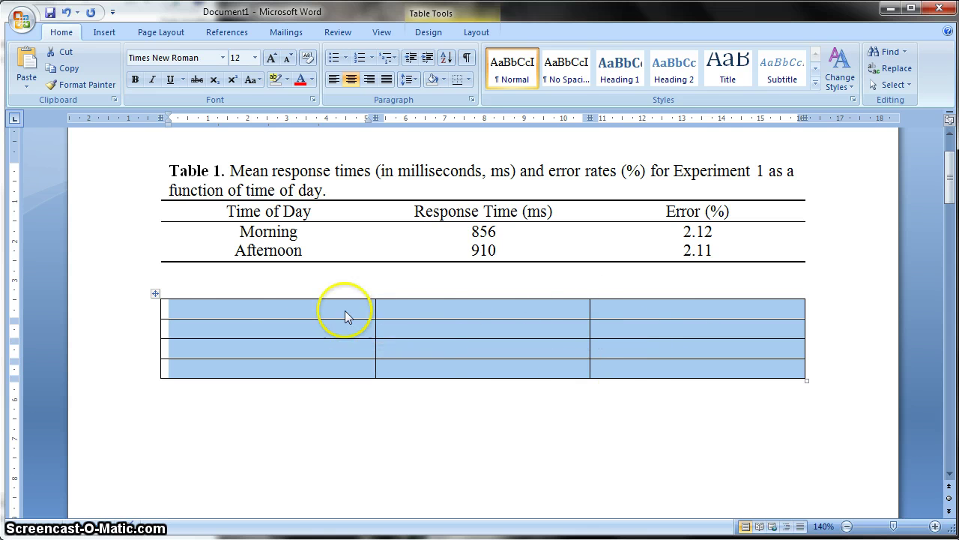
{"action": "left_click", "coordinate": [265, 330]}
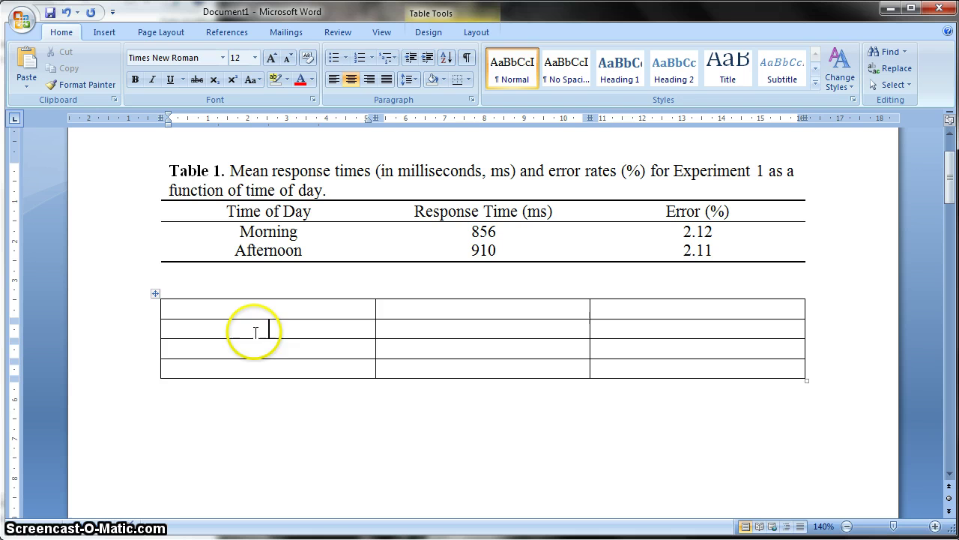
Type the headers Time of Day, Response Time (ms) and Error (%) into the second row.
{"action": "left_click_drag", "start_coordinate": [250, 308], "coordinate": [673, 308]}
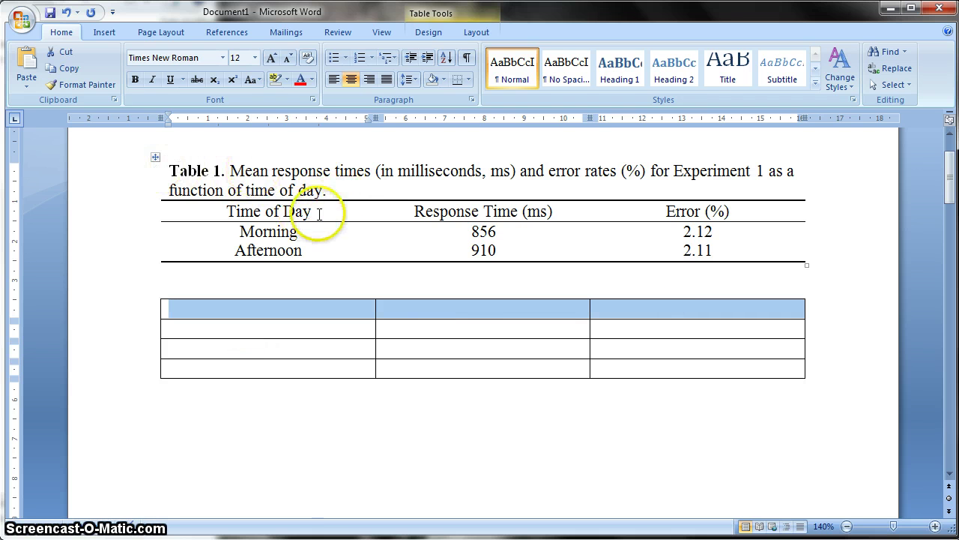
{"action": "left_click", "coordinate": [255, 331]}
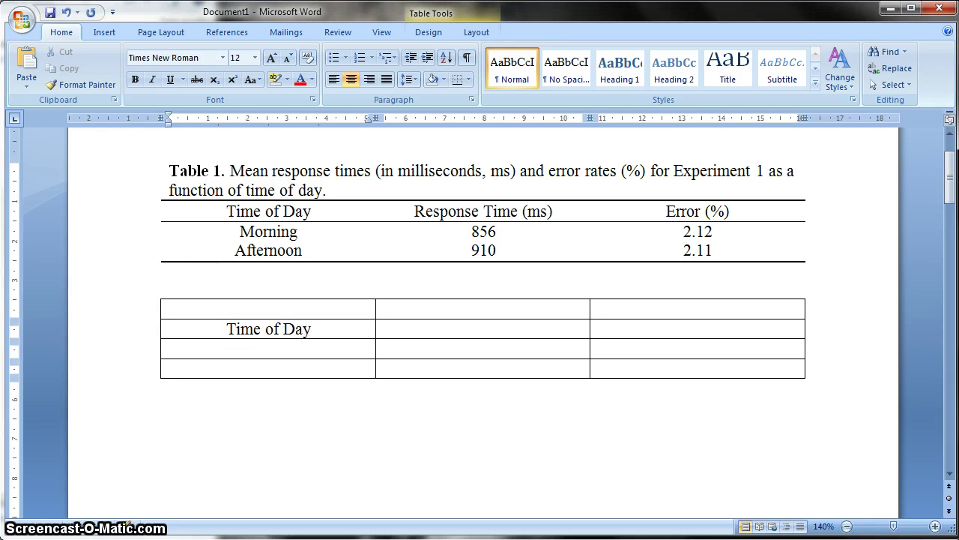
{"action": "type", "text": "Res"}
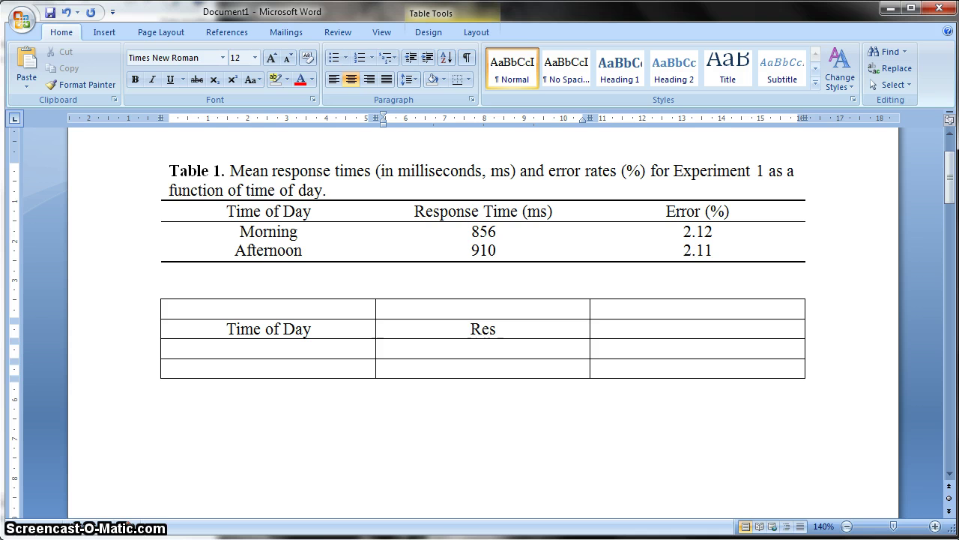
{"action": "type", "text": "ponse Time"}
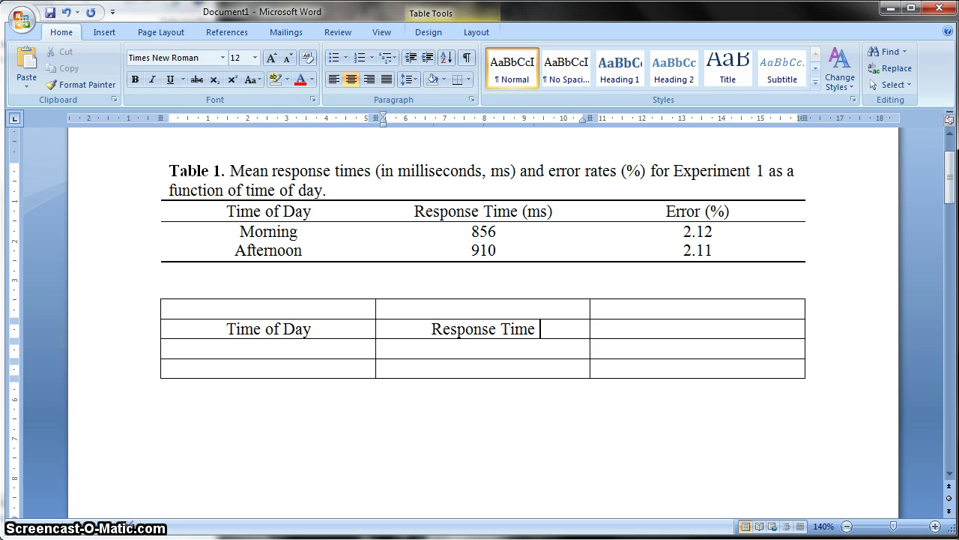
{"action": "type", "text": ")"}
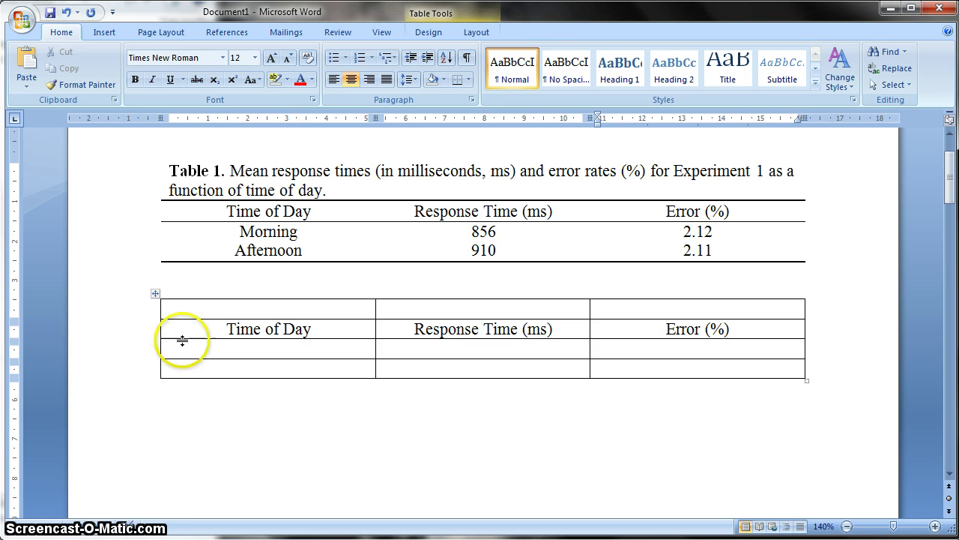
{"action": "left_click_drag", "start_coordinate": [227, 328], "coordinate": [711, 326]}
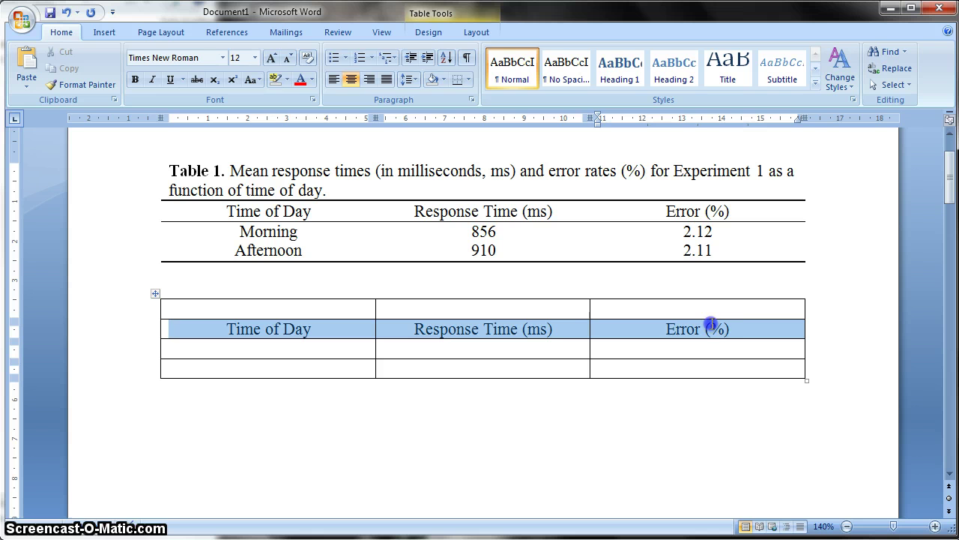
{"action": "left_click", "coordinate": [291, 330]}
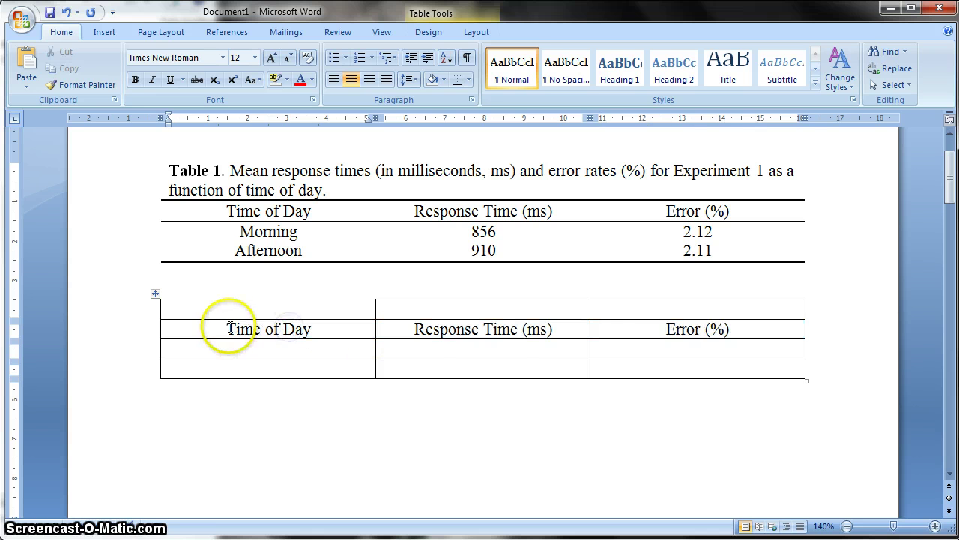
{"action": "left_click_drag", "start_coordinate": [229, 327], "coordinate": [336, 328]}
{"action": "mouse_move", "coordinate": [413, 328]}
{"action": "left_mouse_down"}
{"action": "mouse_move", "coordinate": [551, 338]}
{"action": "mouse_move", "coordinate": [553, 327]}
{"action": "mouse_move", "coordinate": [407, 327]}
{"action": "left_mouse_up"}
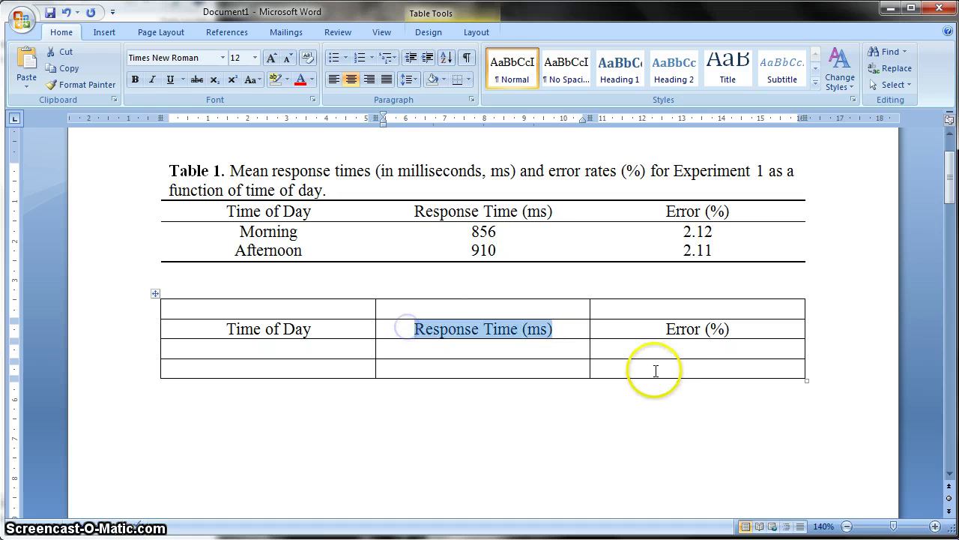
{"action": "left_click_drag", "start_coordinate": [667, 328], "coordinate": [692, 346]}
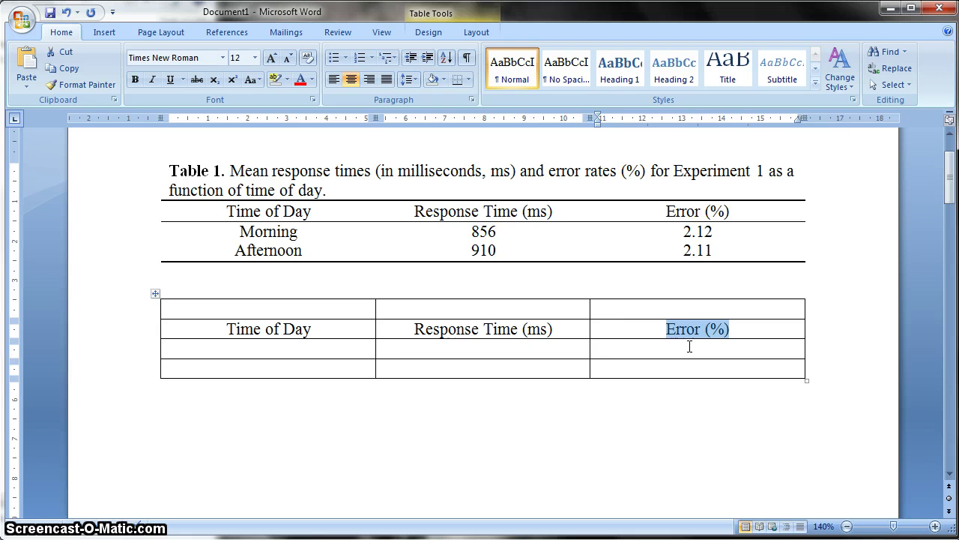
Fill the data rows with Morning 856 2.12 and Afternoon 910 2.11.
{"action": "left_click", "coordinate": [270, 347]}
{"action": "type", "text": "Morning"}
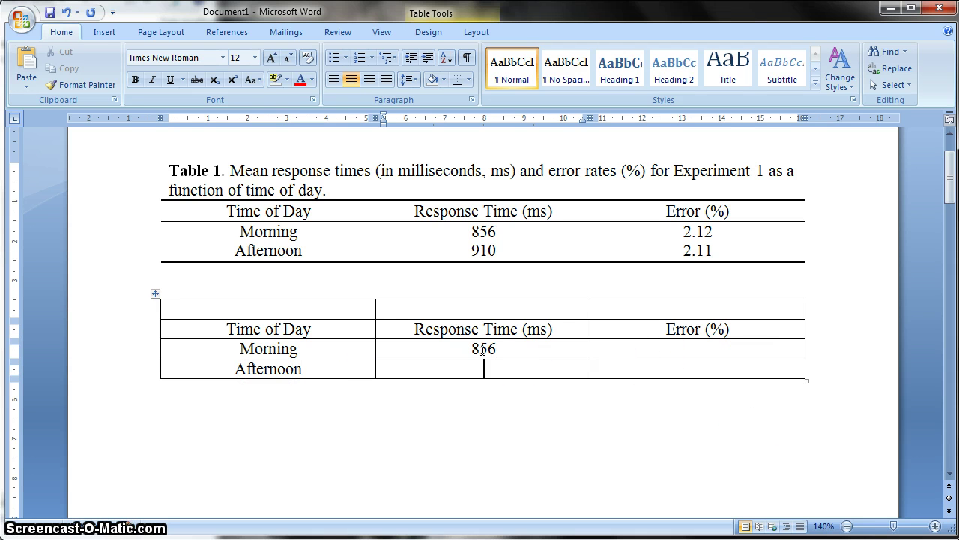
{"action": "key", "text": "Right"}
{"action": "key", "text": "Right"}
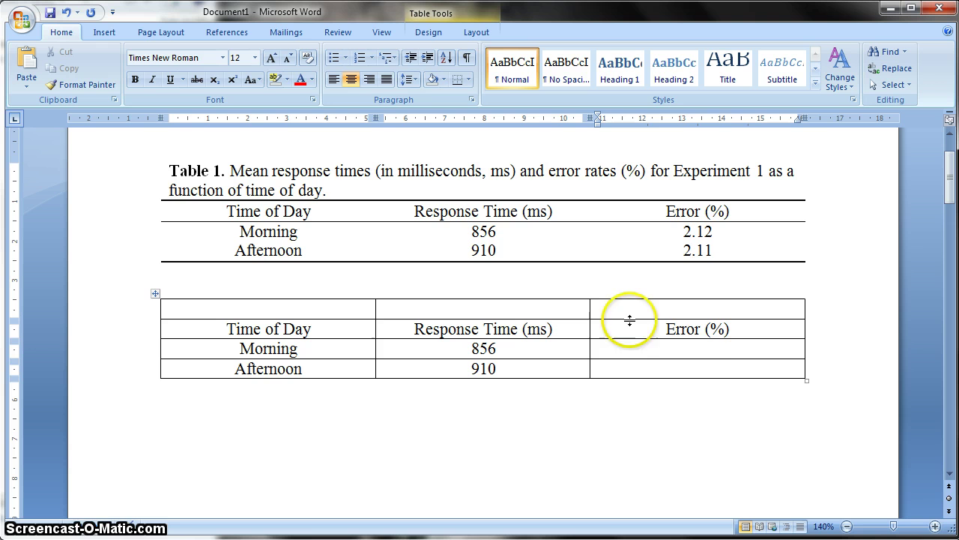
{"action": "left_click", "coordinate": [704, 355]}
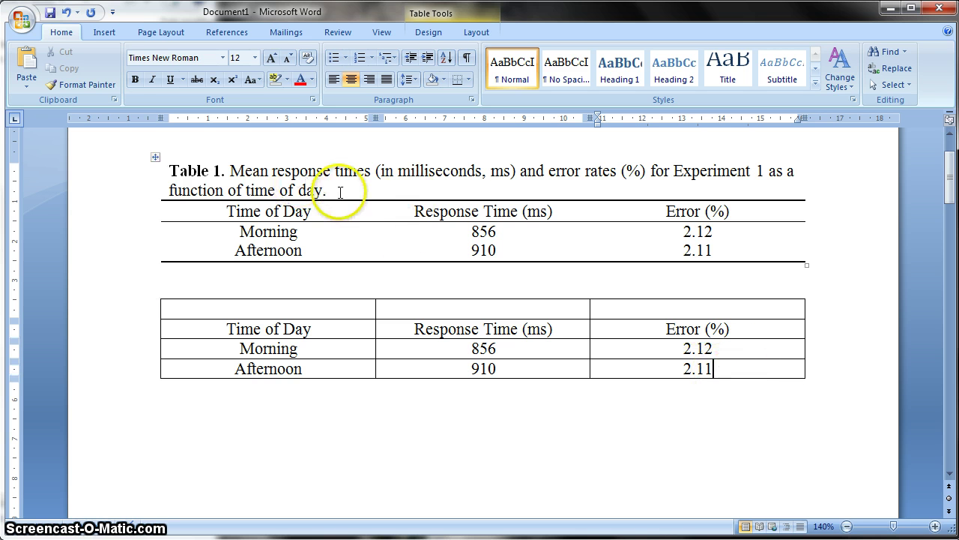
Copy the Table 1 caption and paste it into the new table's top-left cell.
{"action": "left_click_drag", "start_coordinate": [329, 191], "coordinate": [198, 181]}
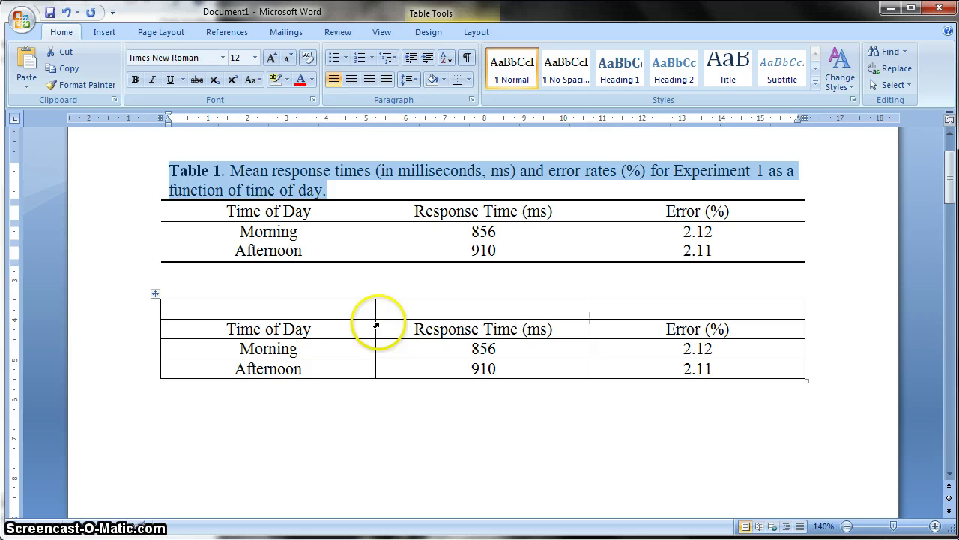
{"action": "left_click", "coordinate": [252, 312]}
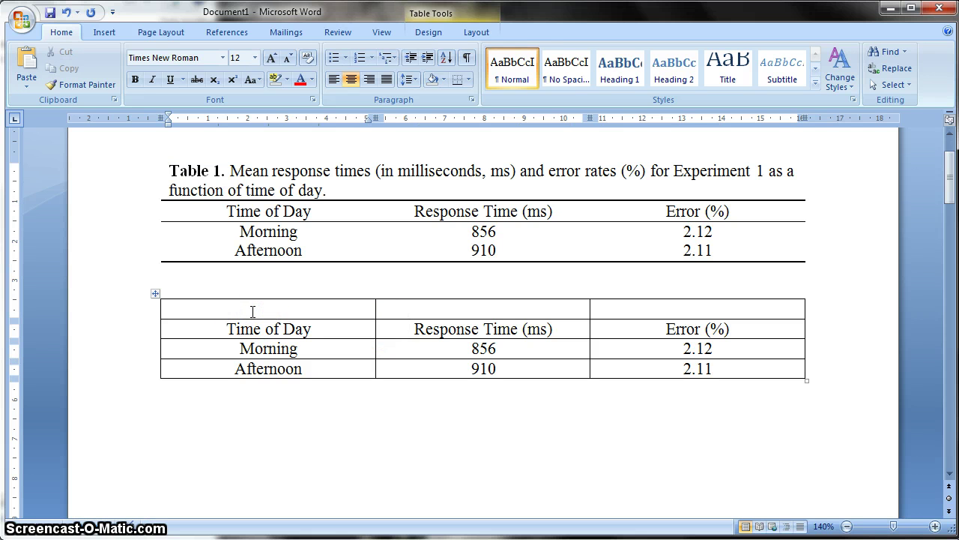
{"action": "left_click_drag", "start_coordinate": [327, 191], "coordinate": [199, 180]}
{"action": "key", "text": "ctrl+c"}
{"action": "left_click", "coordinate": [260, 307]}
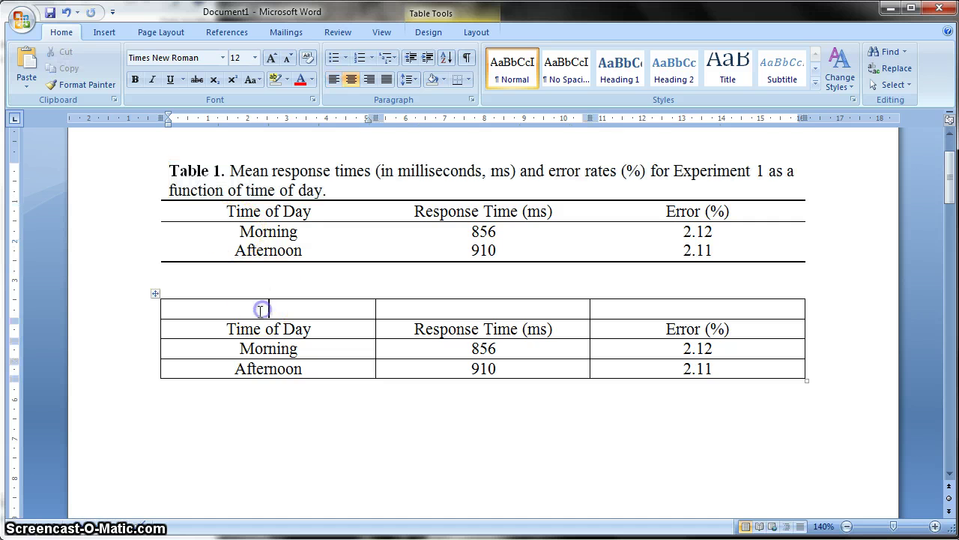
{"action": "key", "text": "ctrl+v"}
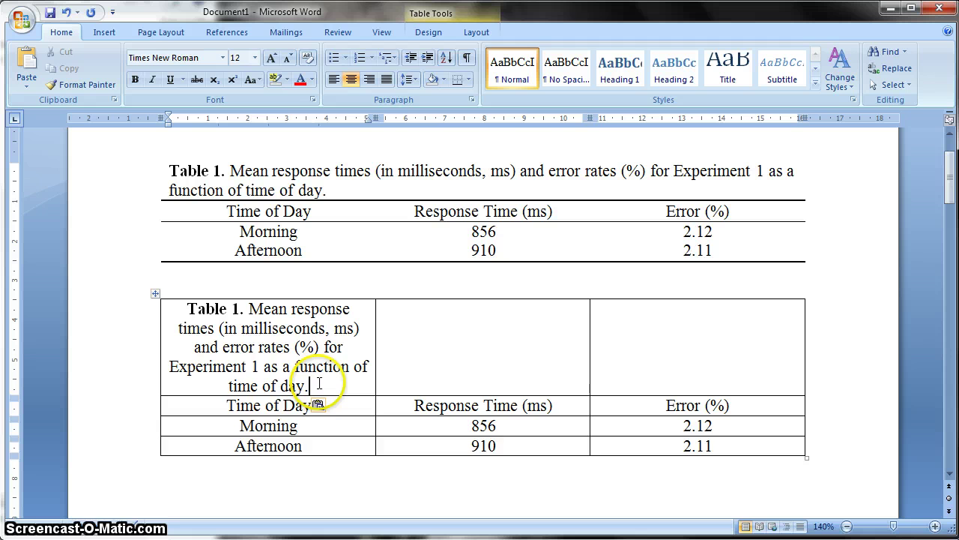
Undo the caption paste and merge the new table's three top-row cells into one.
{"action": "key", "text": "ctrl+z"}
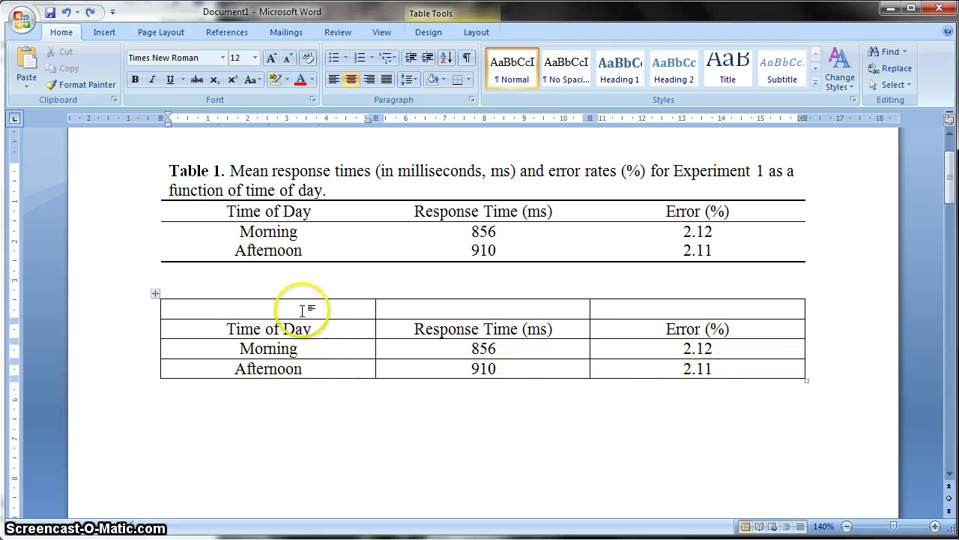
{"action": "left_click_drag", "start_coordinate": [263, 307], "coordinate": [648, 307]}
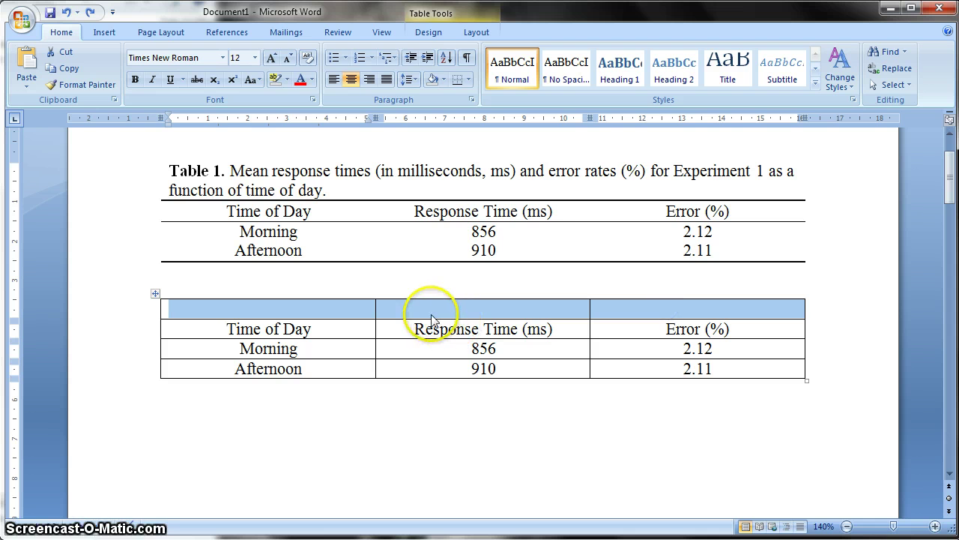
{"action": "left_click_drag", "start_coordinate": [246, 310], "coordinate": [649, 307]}
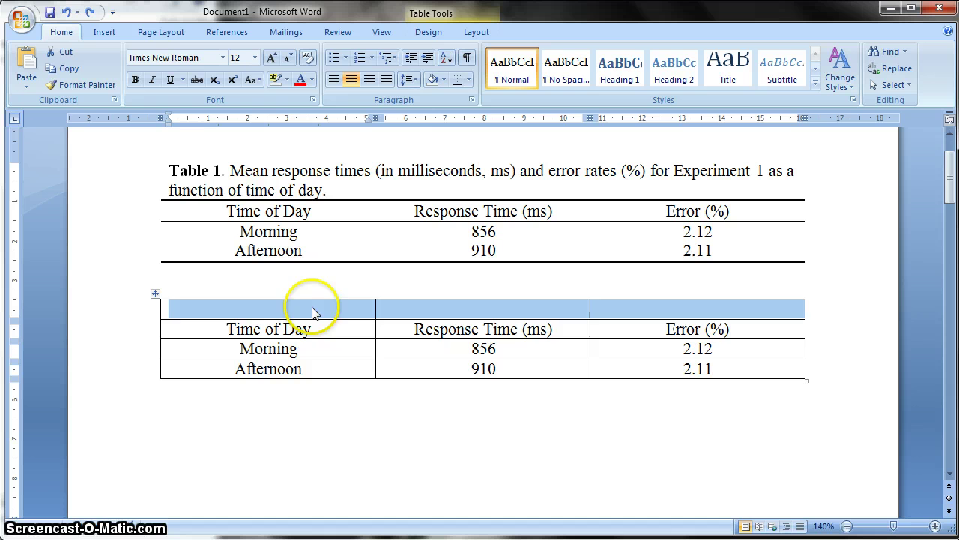
{"action": "left_click_drag", "start_coordinate": [260, 308], "coordinate": [670, 311]}
{"action": "right_click", "coordinate": [344, 311]}
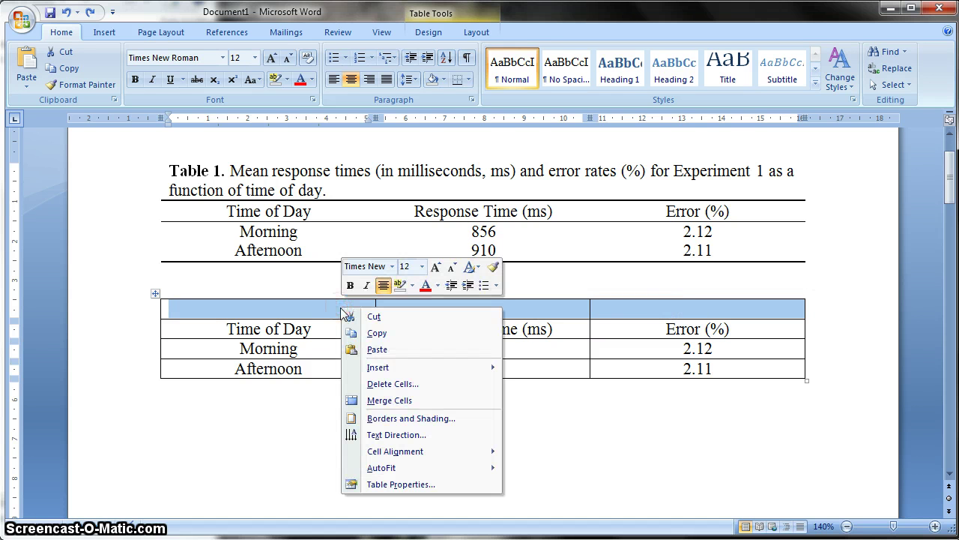
{"action": "left_click", "coordinate": [386, 400]}
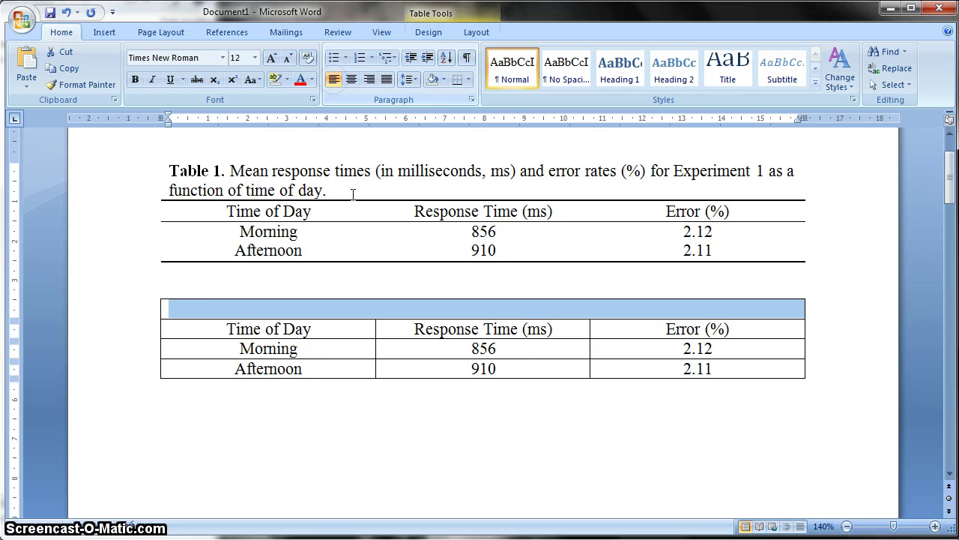
Paste the Table 1 caption into the merged top cell, then select the whole second table.
{"action": "left_click", "coordinate": [242, 307]}
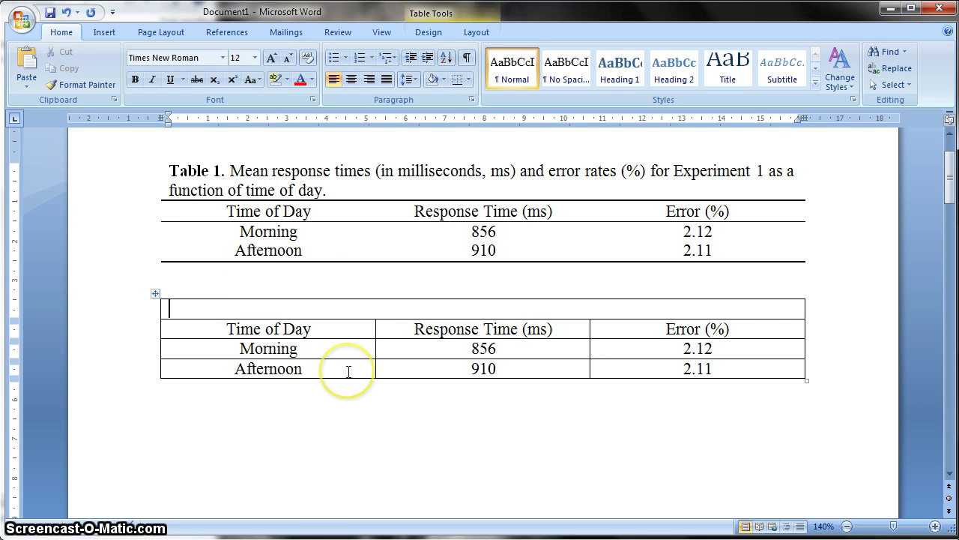
{"action": "key", "text": "ctrl+v"}
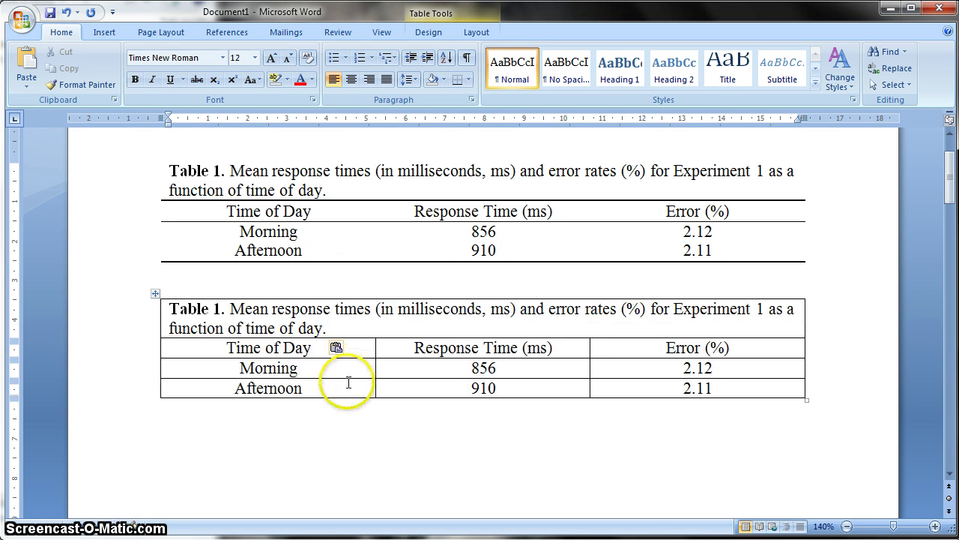
{"action": "left_click", "coordinate": [348, 383]}
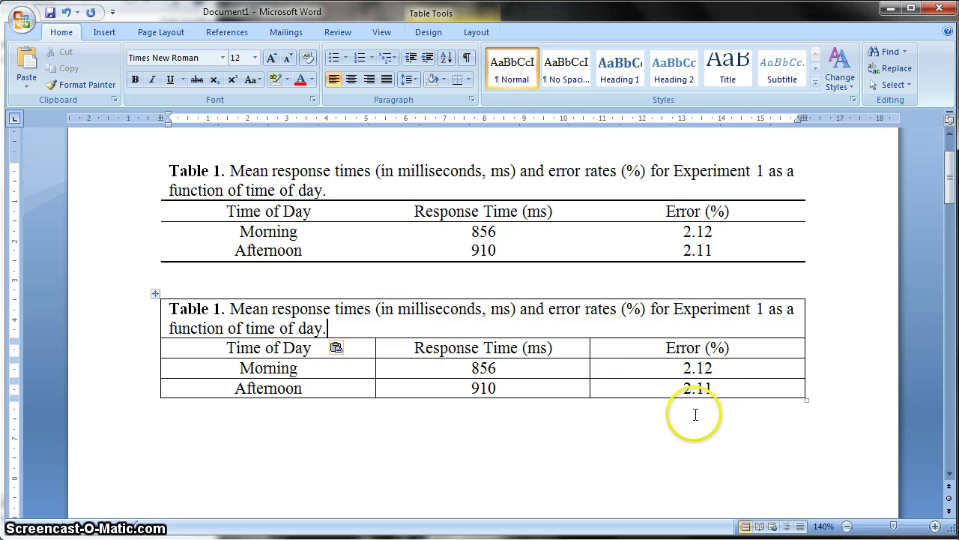
{"action": "left_click_drag", "start_coordinate": [727, 389], "coordinate": [244, 328]}
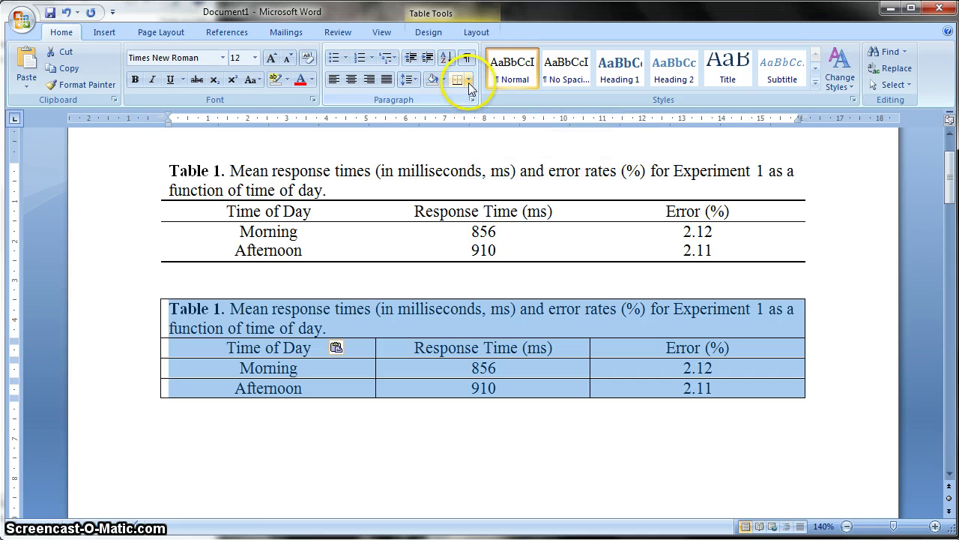
Apply No Border to the entire second table, including the caption row.
{"action": "left_click", "coordinate": [468, 82]}
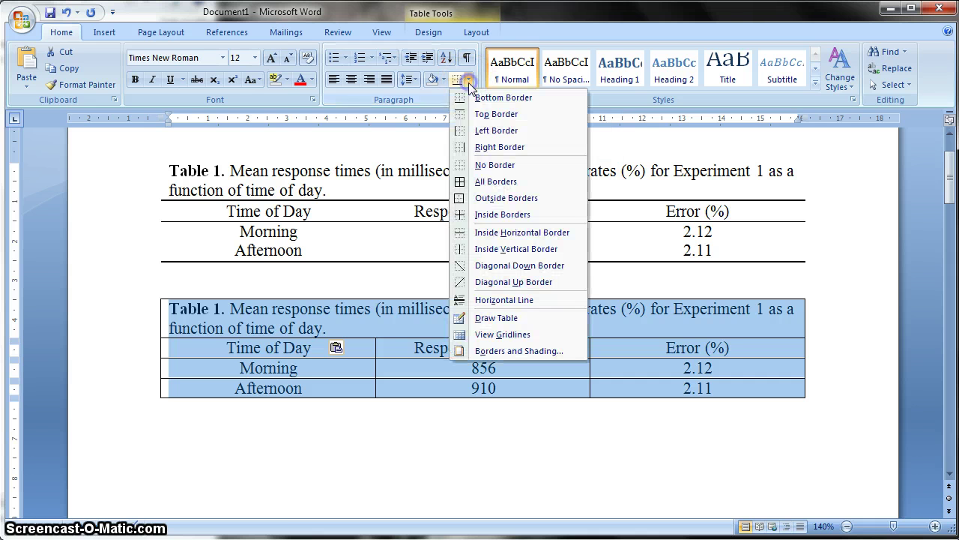
{"action": "left_click", "coordinate": [527, 171]}
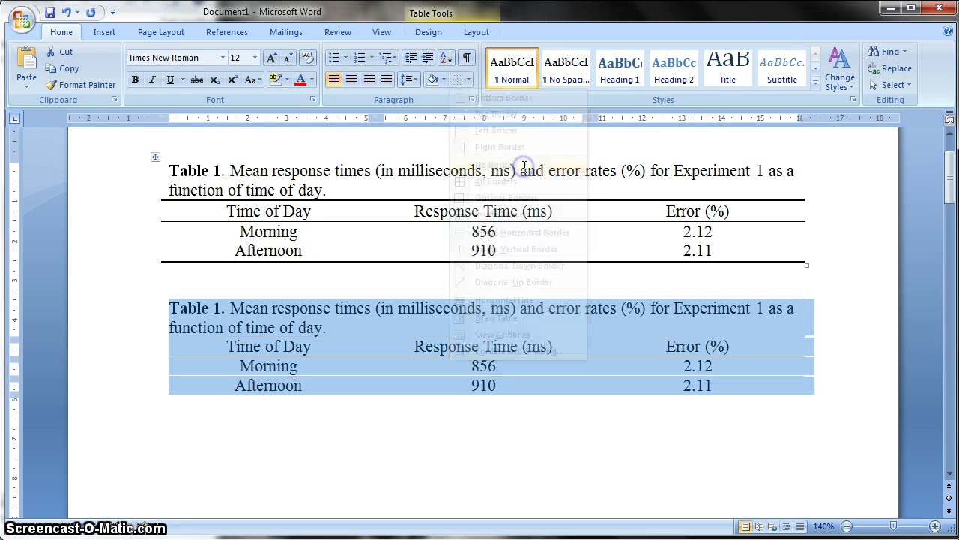
{"action": "left_click", "coordinate": [532, 426]}
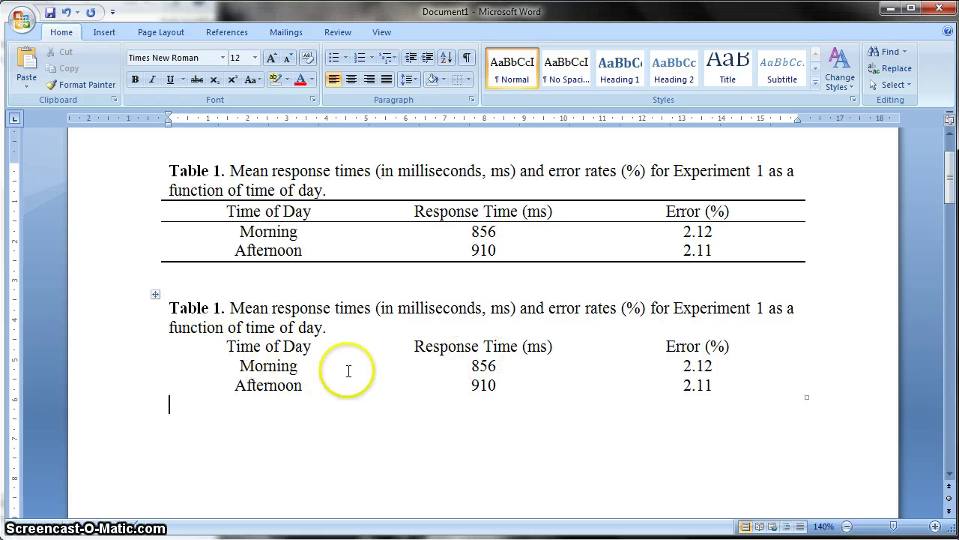
Give the header row a Top Border and a Bottom Border.
{"action": "left_click_drag", "start_coordinate": [225, 345], "coordinate": [715, 352]}
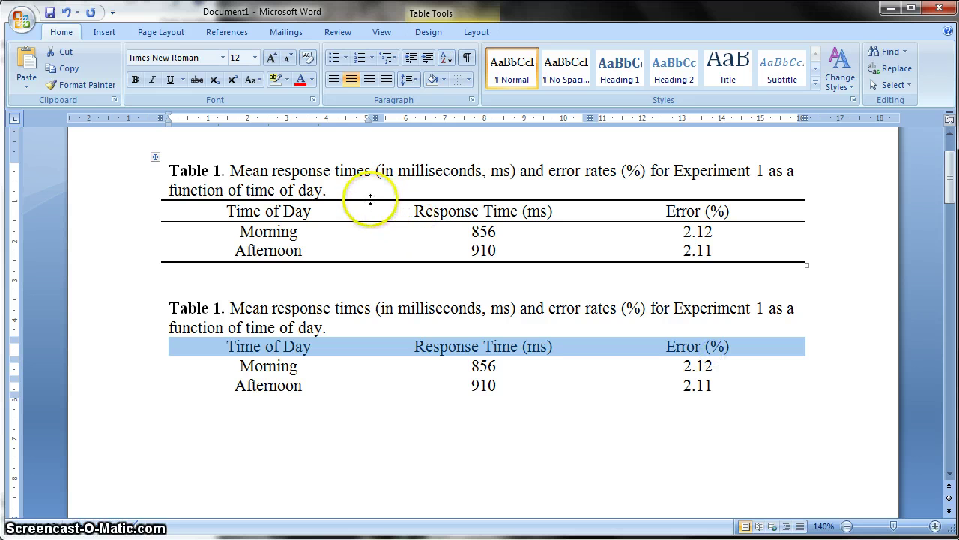
{"action": "left_click_drag", "start_coordinate": [228, 345], "coordinate": [610, 353]}
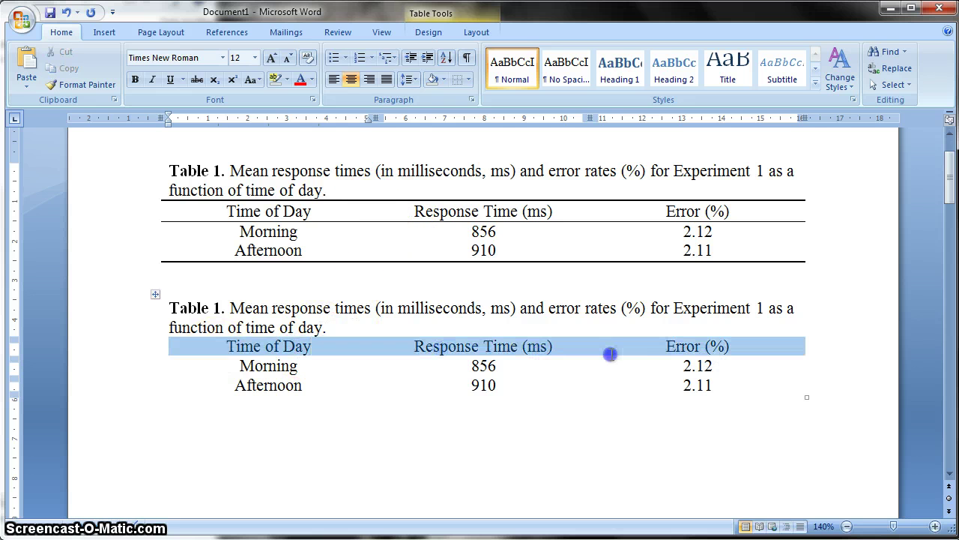
{"action": "left_click", "coordinate": [468, 80]}
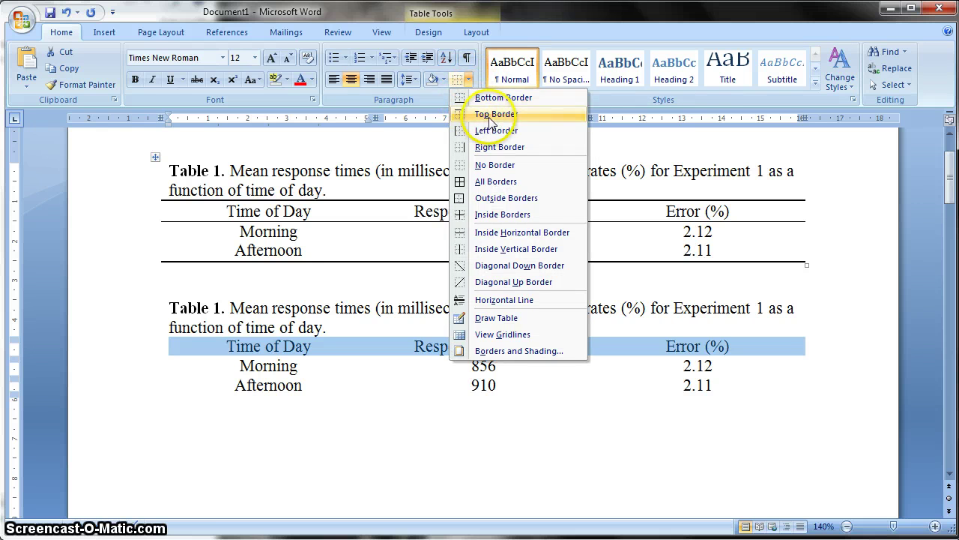
{"action": "left_click", "coordinate": [483, 115]}
{"action": "left_click", "coordinate": [469, 81]}
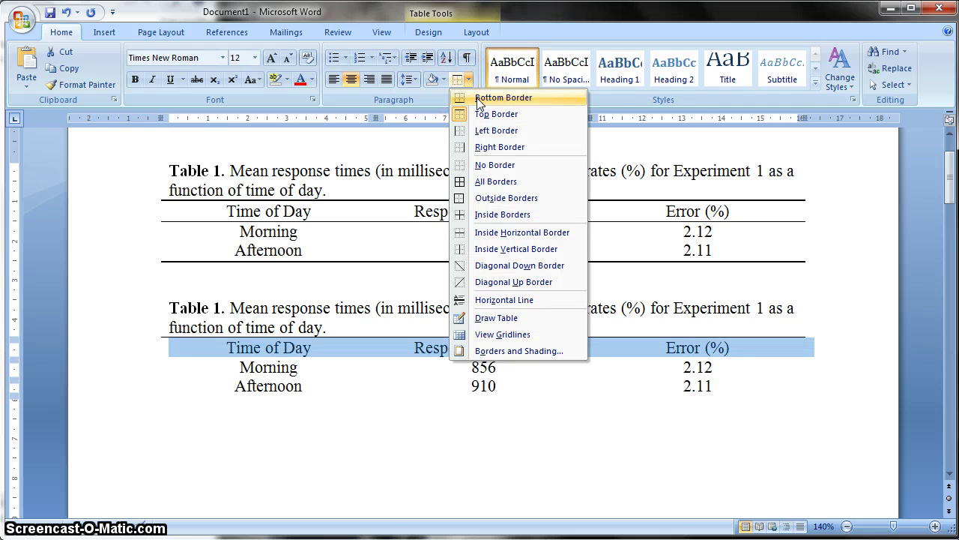
{"action": "left_click", "coordinate": [480, 101]}
{"action": "left_click", "coordinate": [472, 368]}
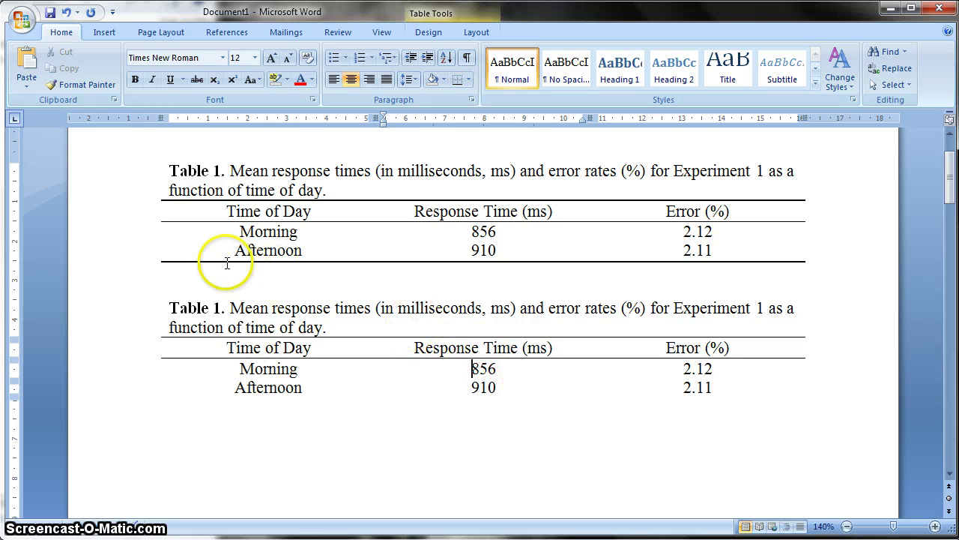
Add a Bottom Border beneath the Afternoon row.
{"action": "left_click_drag", "start_coordinate": [234, 387], "coordinate": [712, 390]}
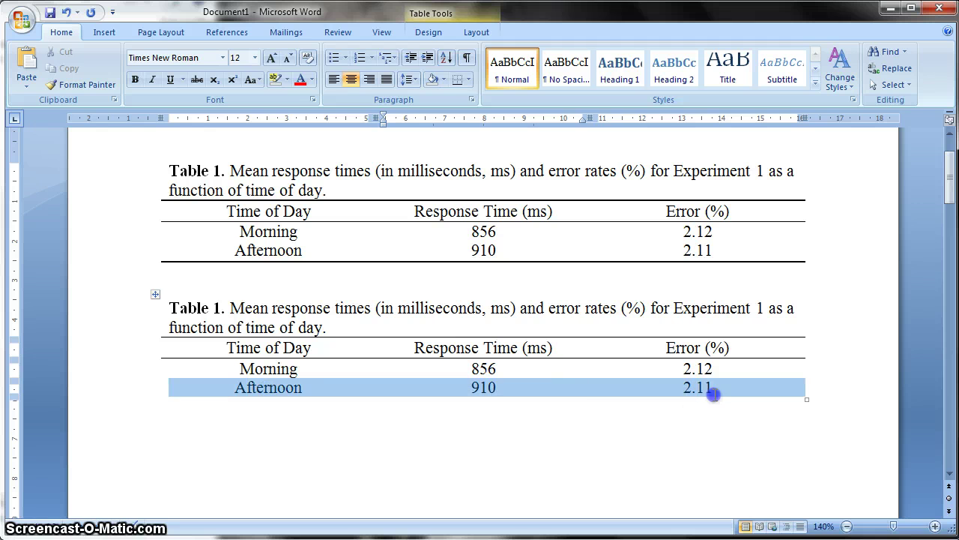
{"action": "left_click", "coordinate": [467, 81]}
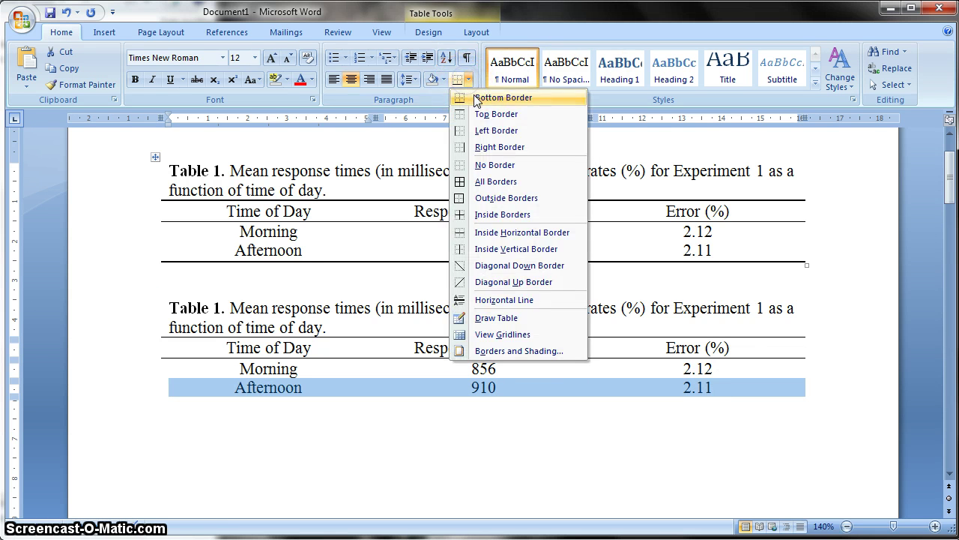
{"action": "left_click", "coordinate": [480, 96]}
{"action": "left_click", "coordinate": [408, 422]}
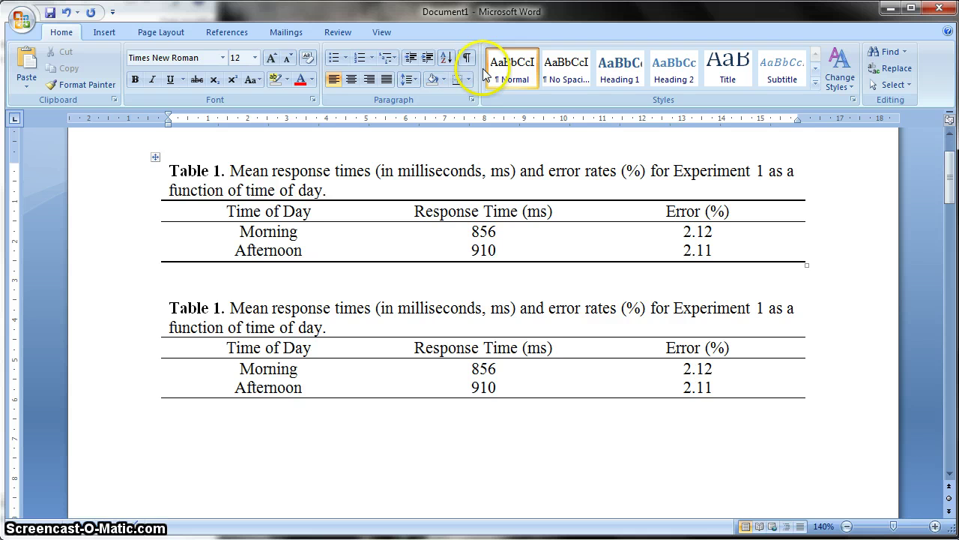
Set the Table Tools Design line weight to 1 ½ pt.
{"action": "left_click", "coordinate": [334, 345]}
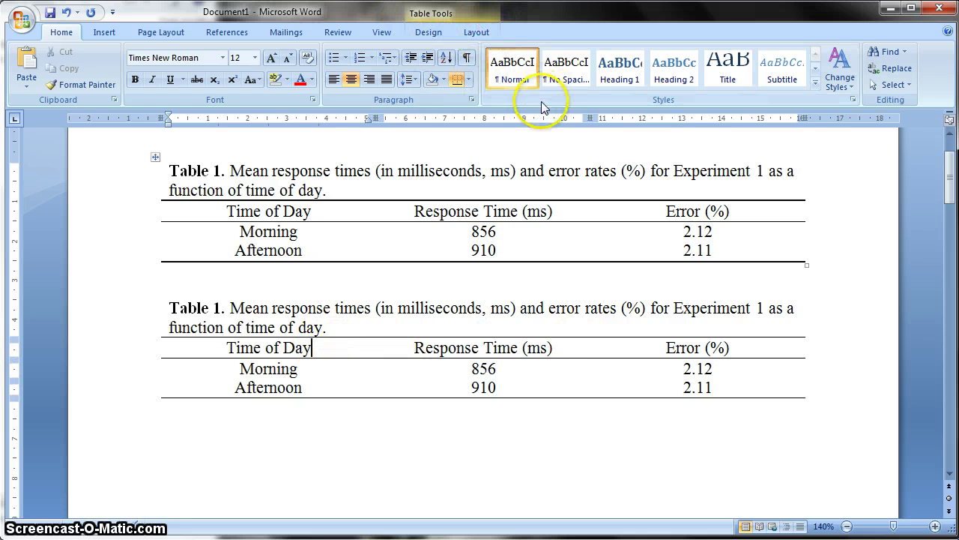
{"action": "left_click", "coordinate": [433, 33]}
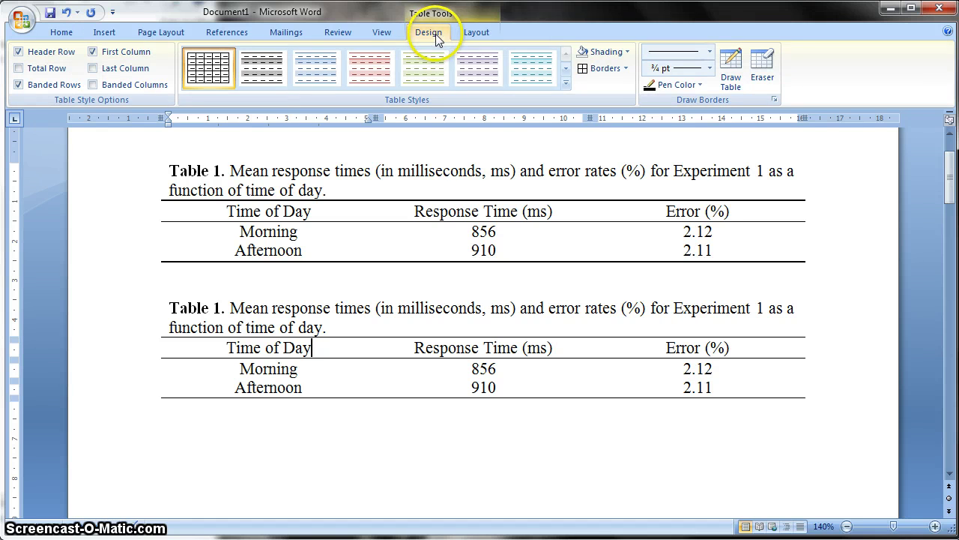
{"action": "left_click", "coordinate": [709, 69]}
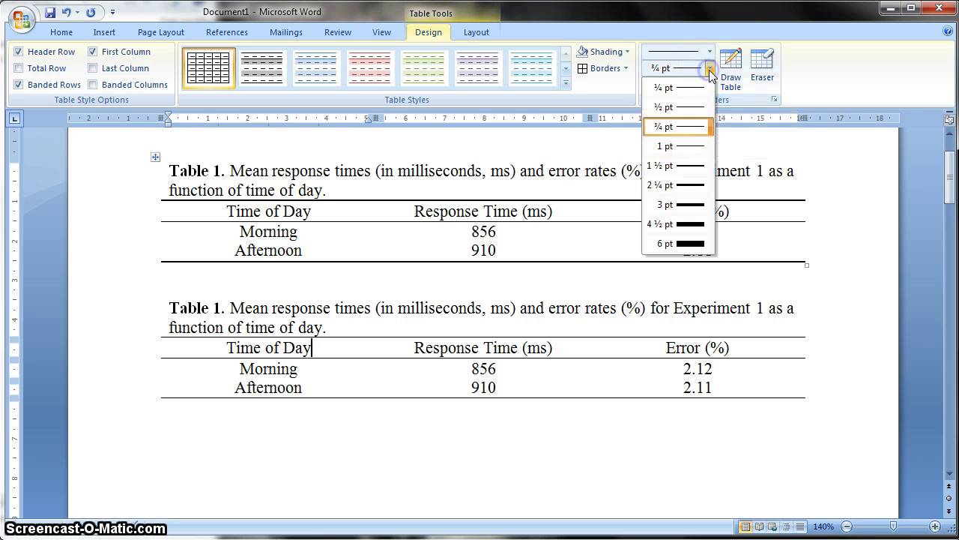
{"action": "left_click", "coordinate": [688, 166]}
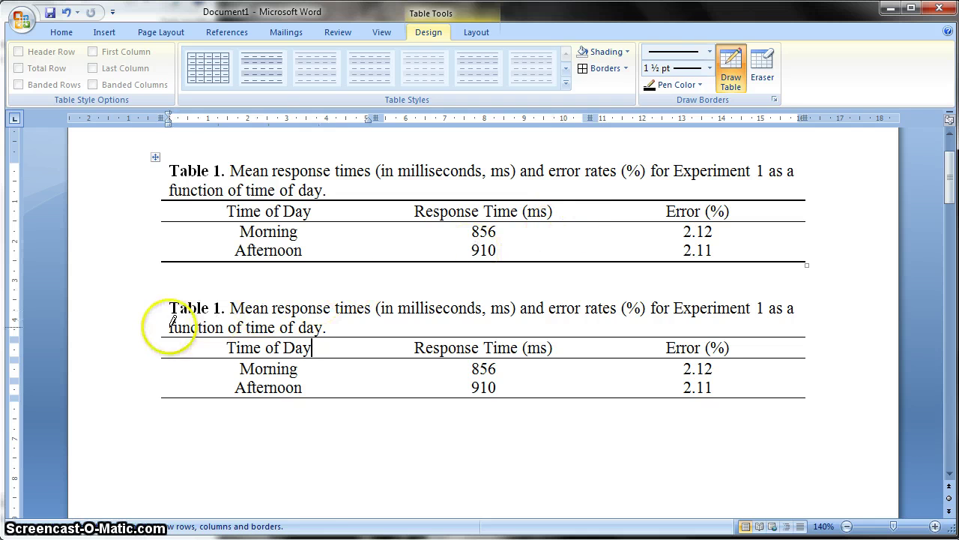
Redraw the rules above the header and under Afternoon as thicker 1 ½ pt lines.
{"action": "left_click_drag", "start_coordinate": [163, 335], "coordinate": [162, 336]}
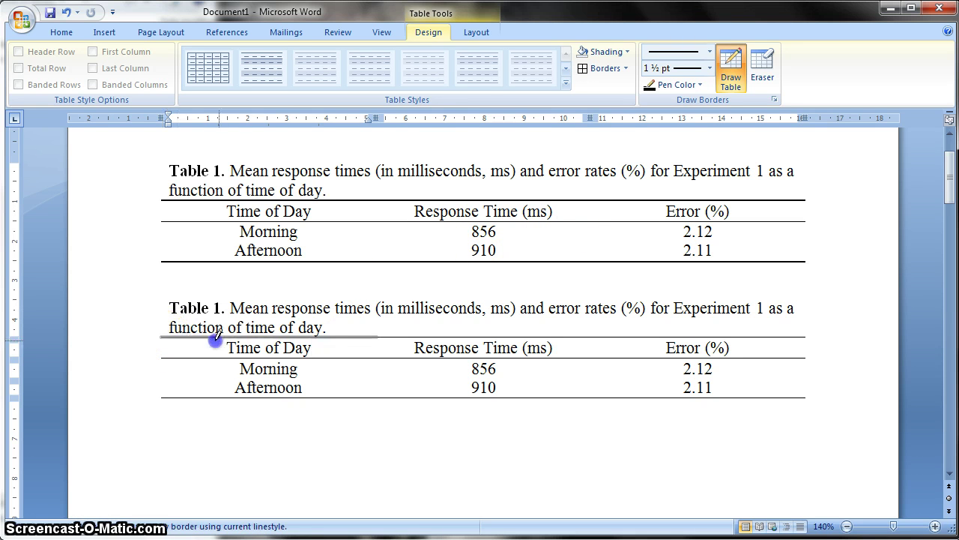
{"action": "left_click_drag", "start_coordinate": [521, 334], "coordinate": [680, 335]}
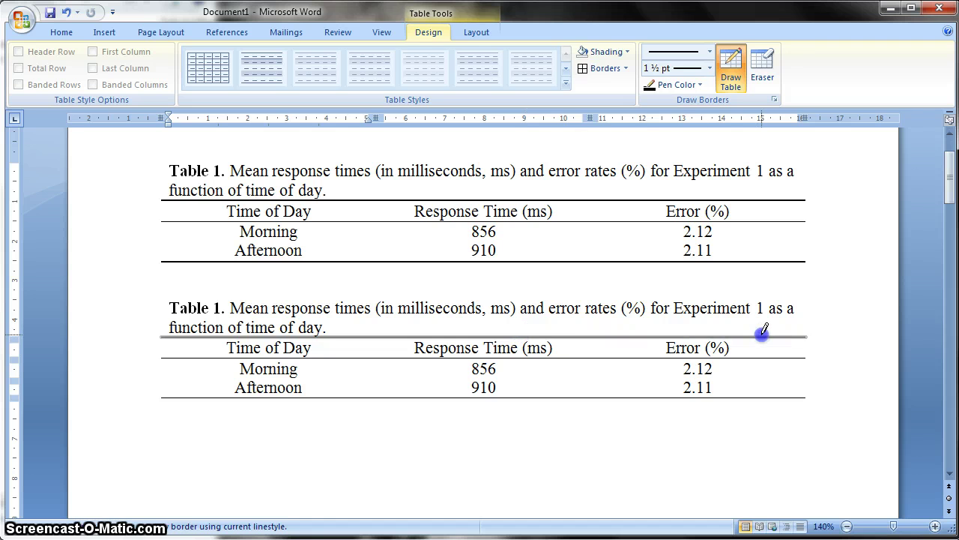
{"action": "left_click_drag", "start_coordinate": [779, 332], "coordinate": [778, 332]}
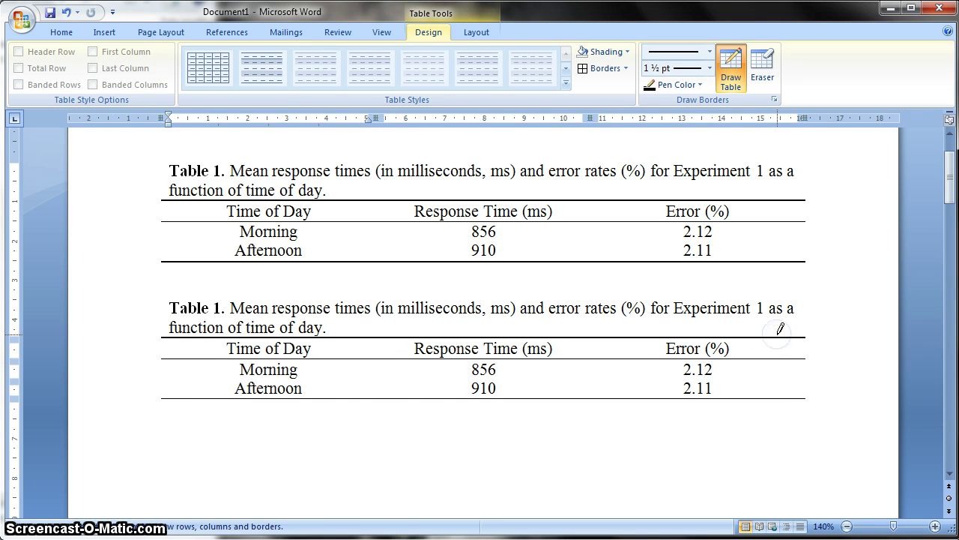
{"action": "left_click_drag", "start_coordinate": [163, 400], "coordinate": [654, 393]}
{"action": "left_click_drag", "start_coordinate": [739, 395], "coordinate": [739, 394]}
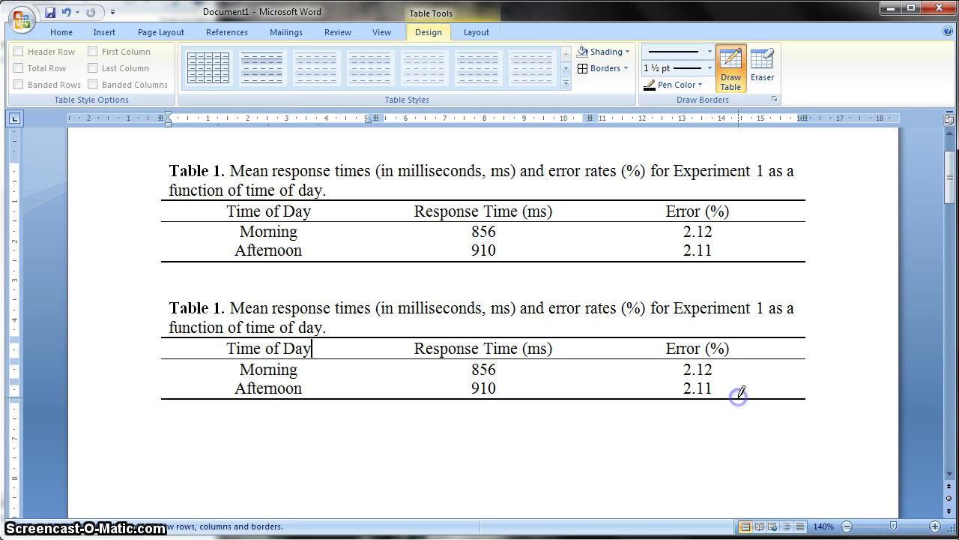
{"action": "left_click", "coordinate": [61, 32]}
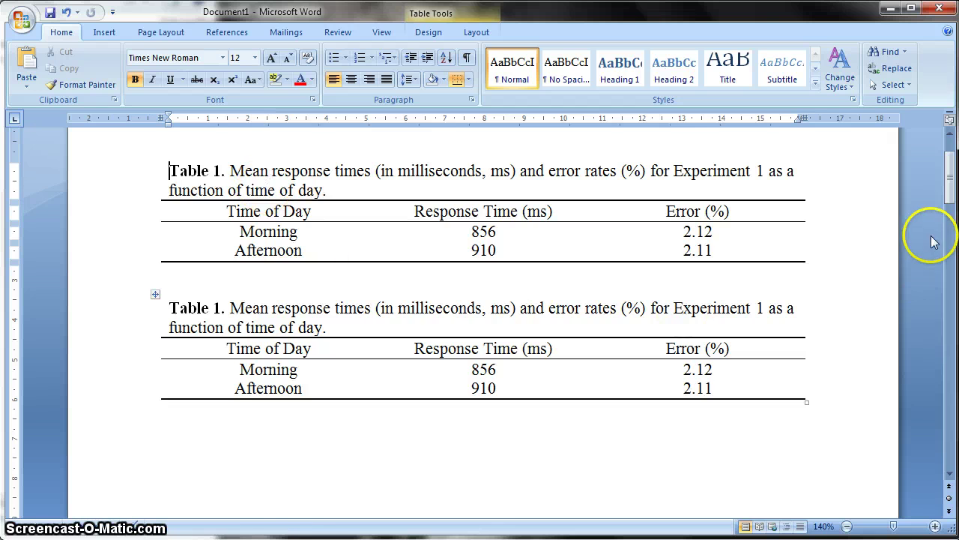
{"action": "left_click_drag", "start_coordinate": [949, 186], "coordinate": [949, 203]}
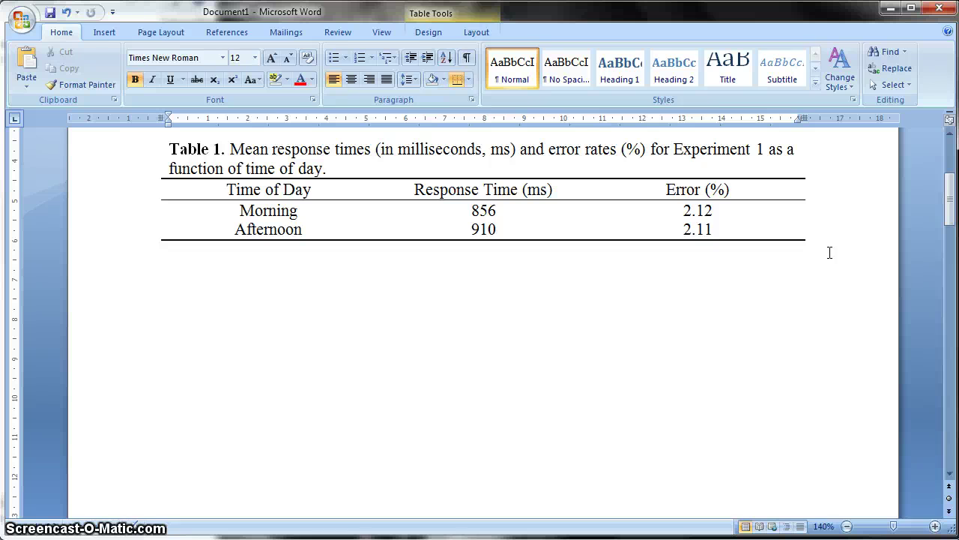
{"action": "left_click", "coordinate": [834, 261]}
{"action": "mouse_move", "coordinate": [784, 223]}
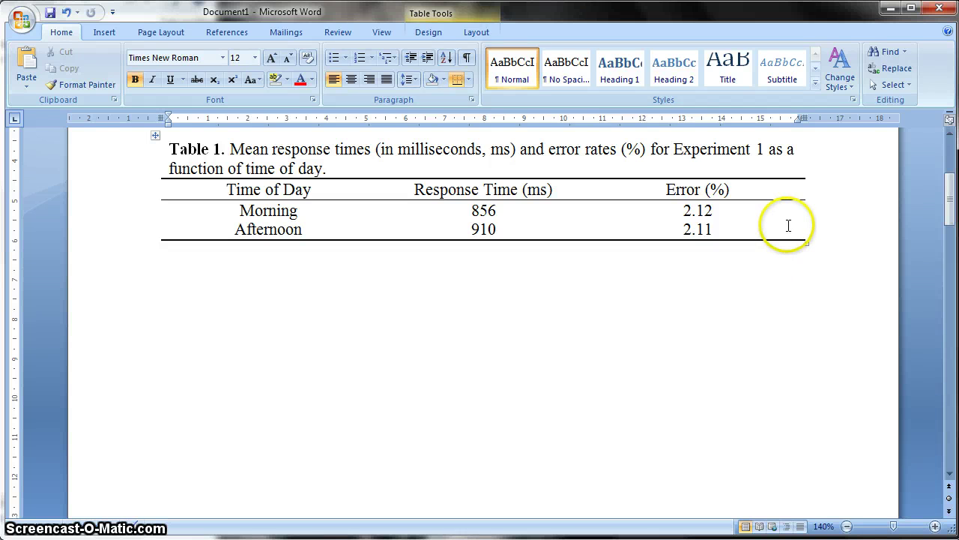